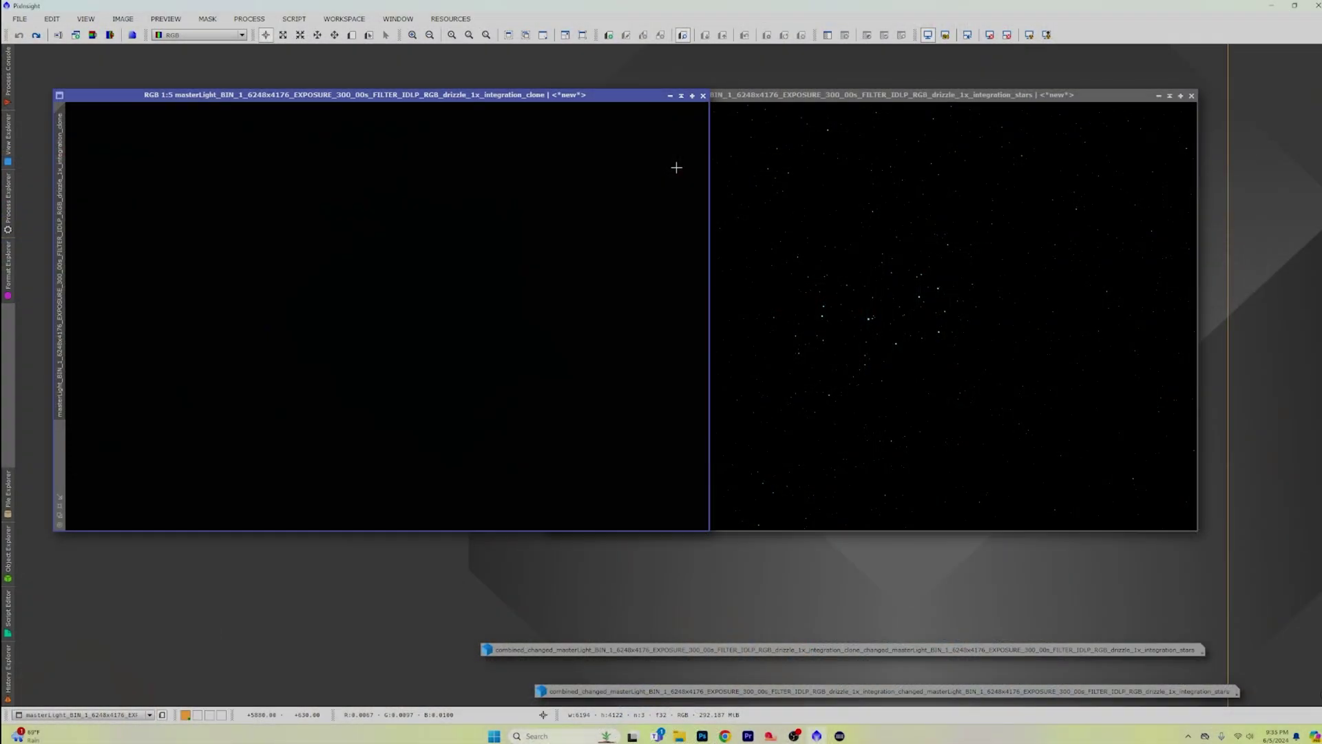
- Preview the nebula clone and stars images with STF AutoStretch, then reset both to unstretched display
click(1029, 35)
click(1024, 97)
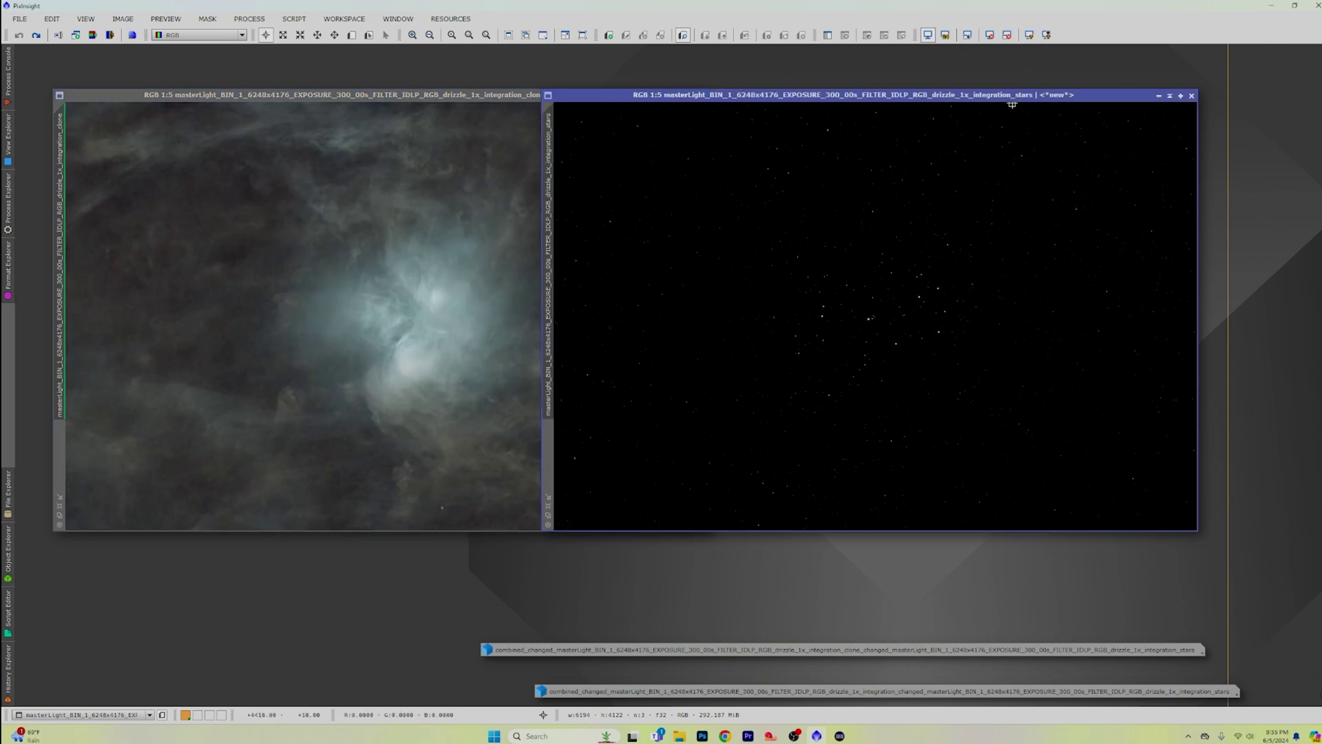
click(1029, 34)
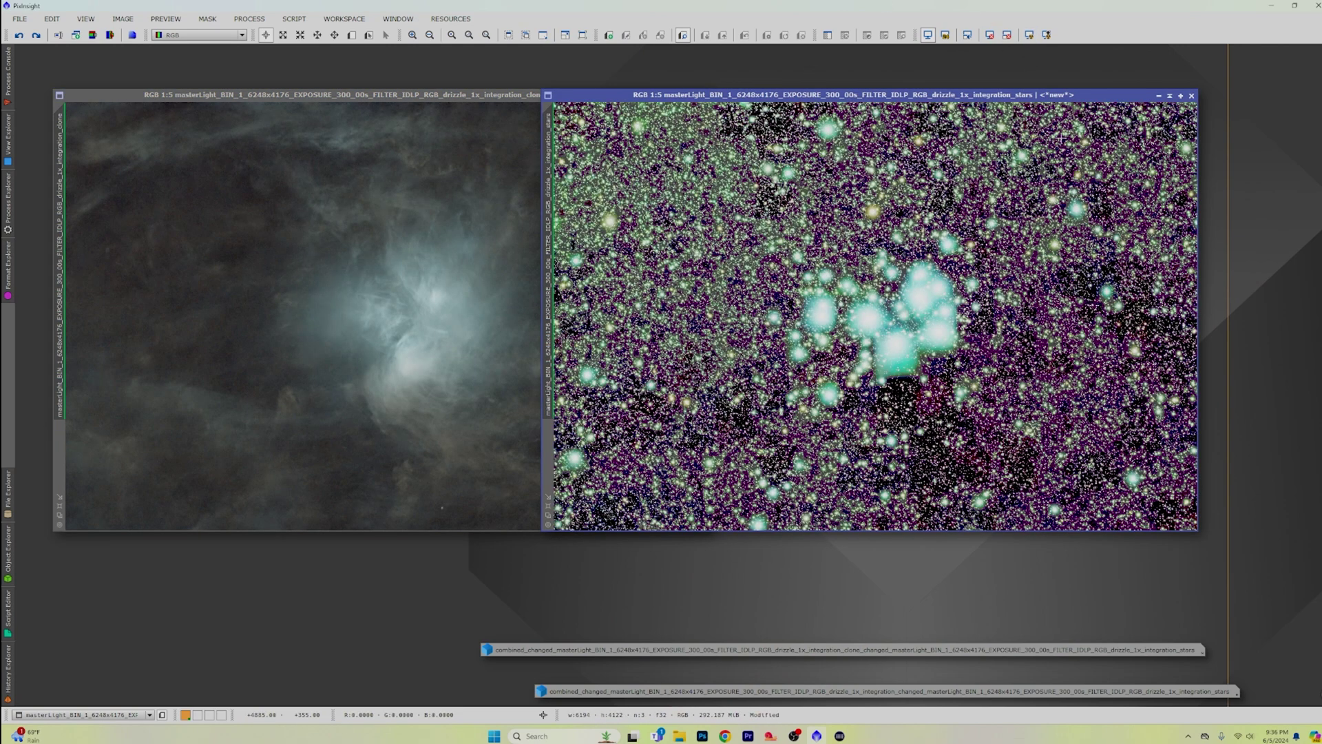
click(990, 35)
click(1029, 34)
click(991, 35)
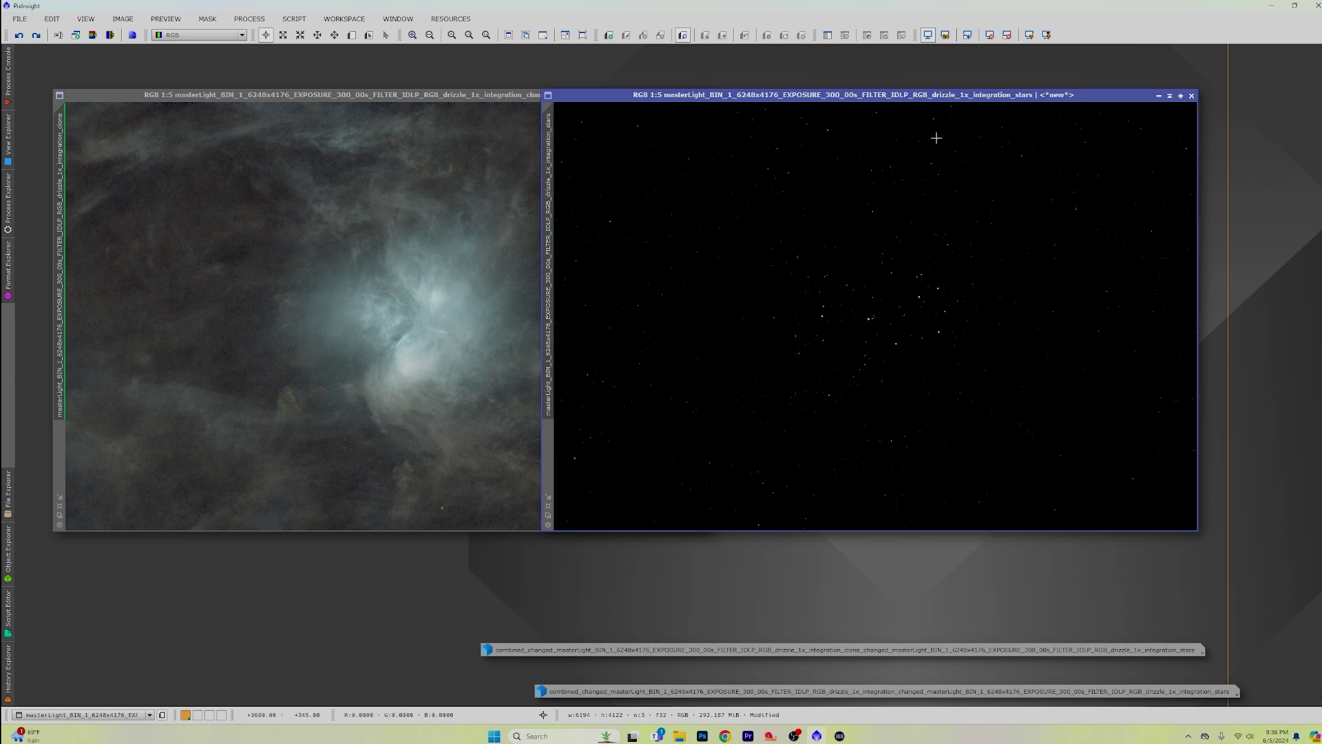
click(514, 101)
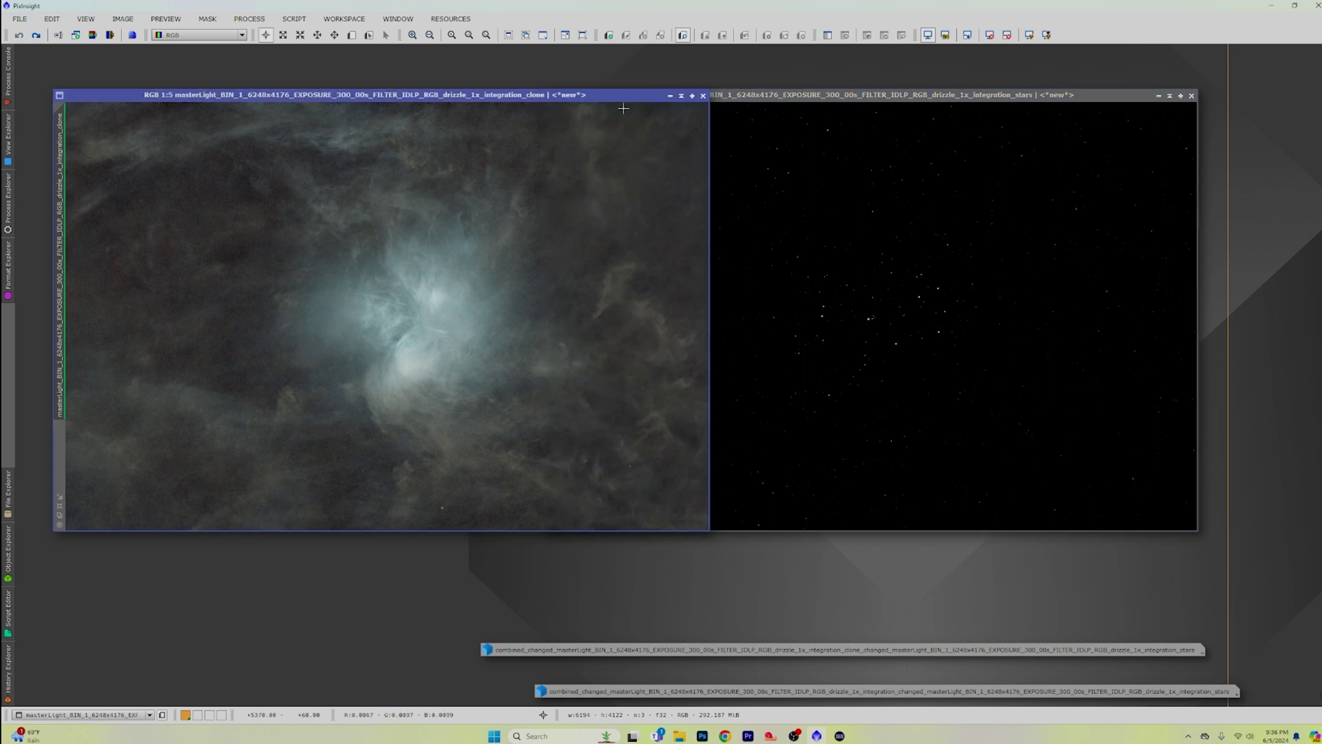
click(991, 35)
- Shift the stars window right and apply BackgroundNeutralization to both the stars and nebula clone images
drag(840, 97, 956, 103)
click(249, 19)
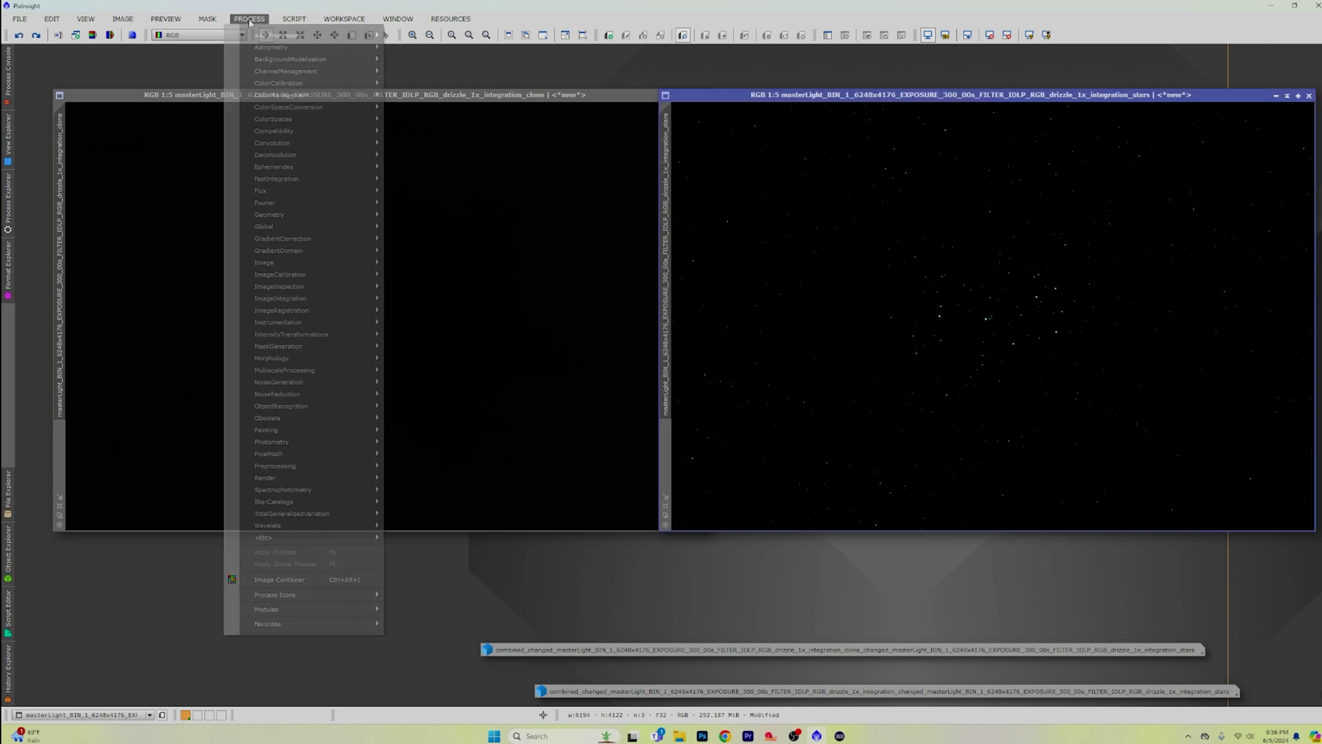
mouse_move(278, 36)
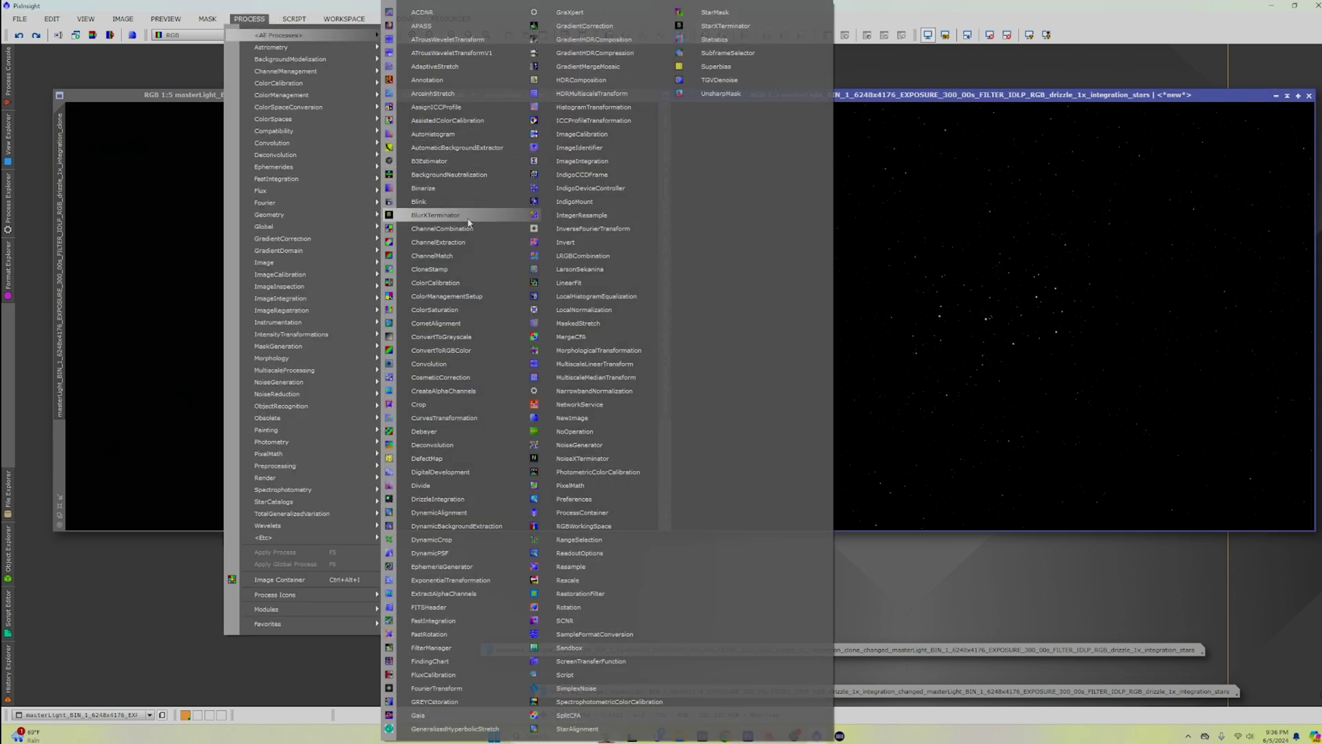
click(449, 174)
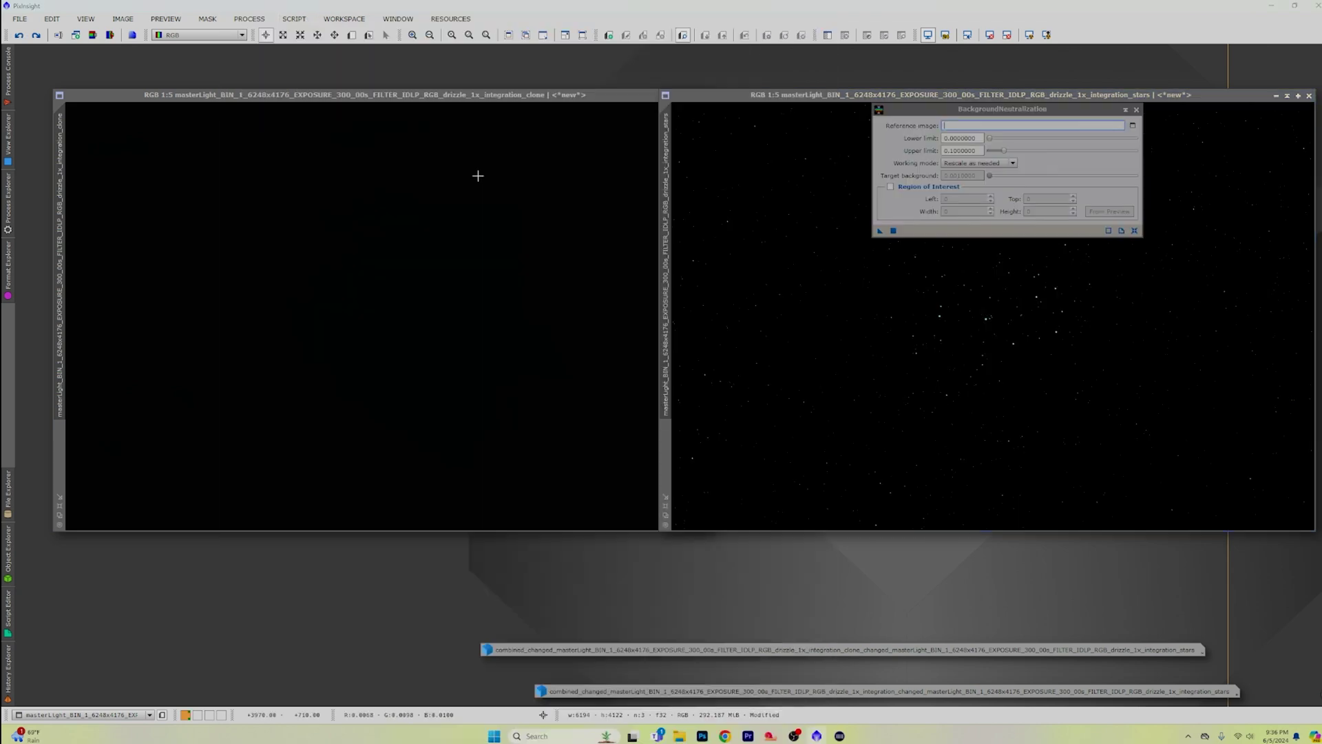
drag(880, 230, 737, 230)
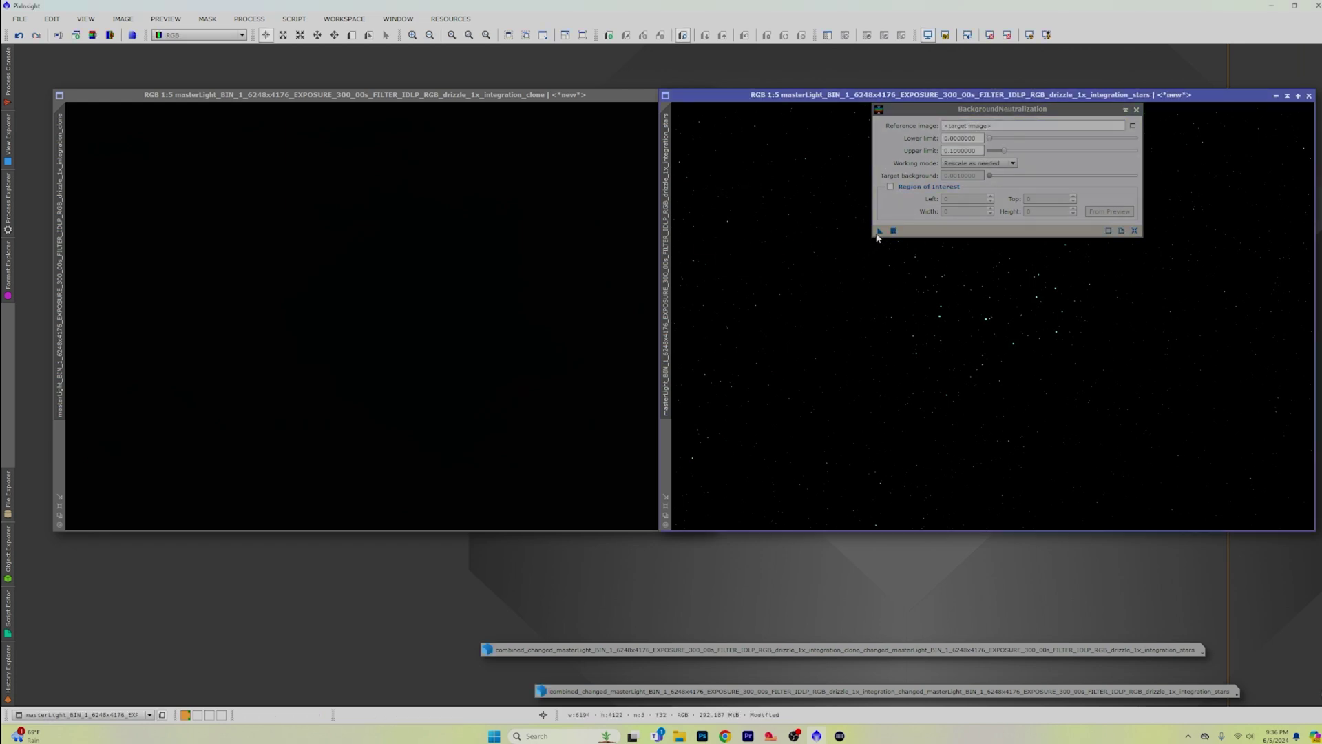
drag(879, 231, 383, 196)
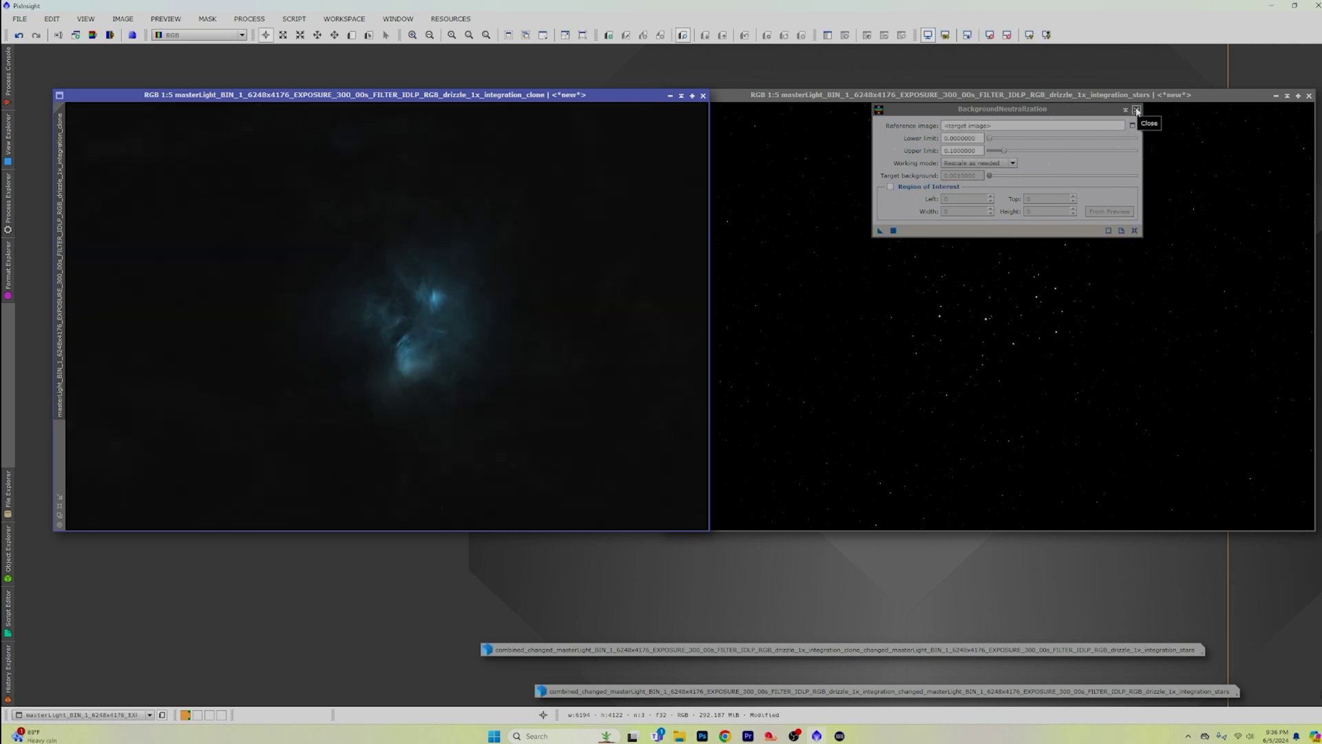
click(1137, 111)
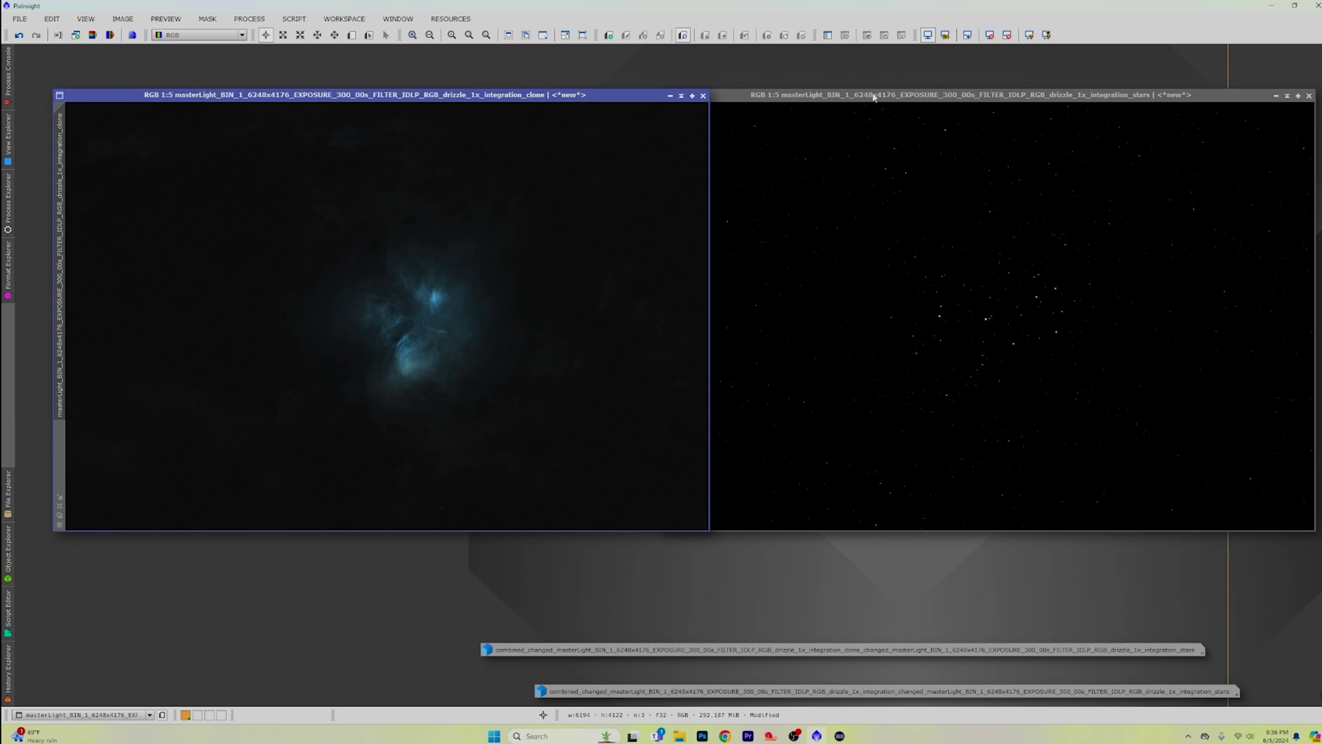
- Launch the SetiAstro Statistical Stretch script for the nebula clone with target median 0.25 and curves boost 0.20
click(291, 21)
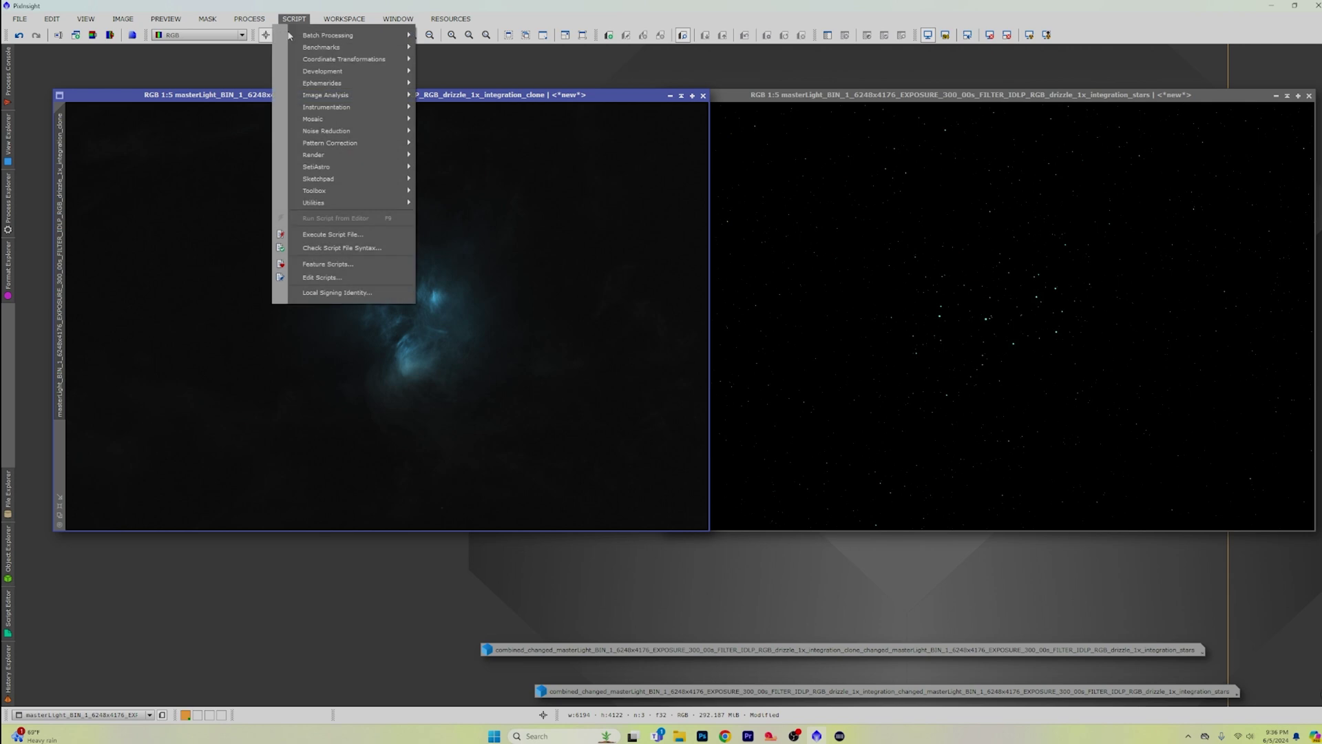
mouse_move(355, 173)
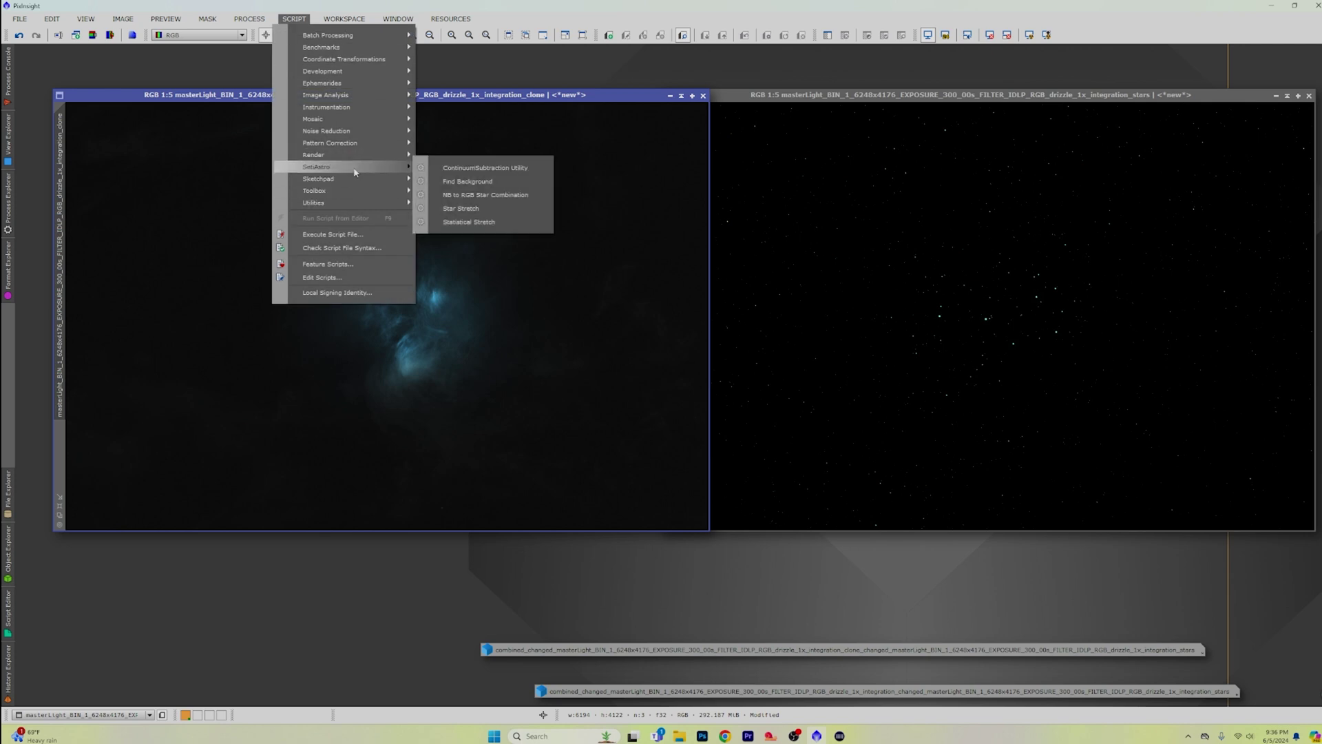
click(505, 223)
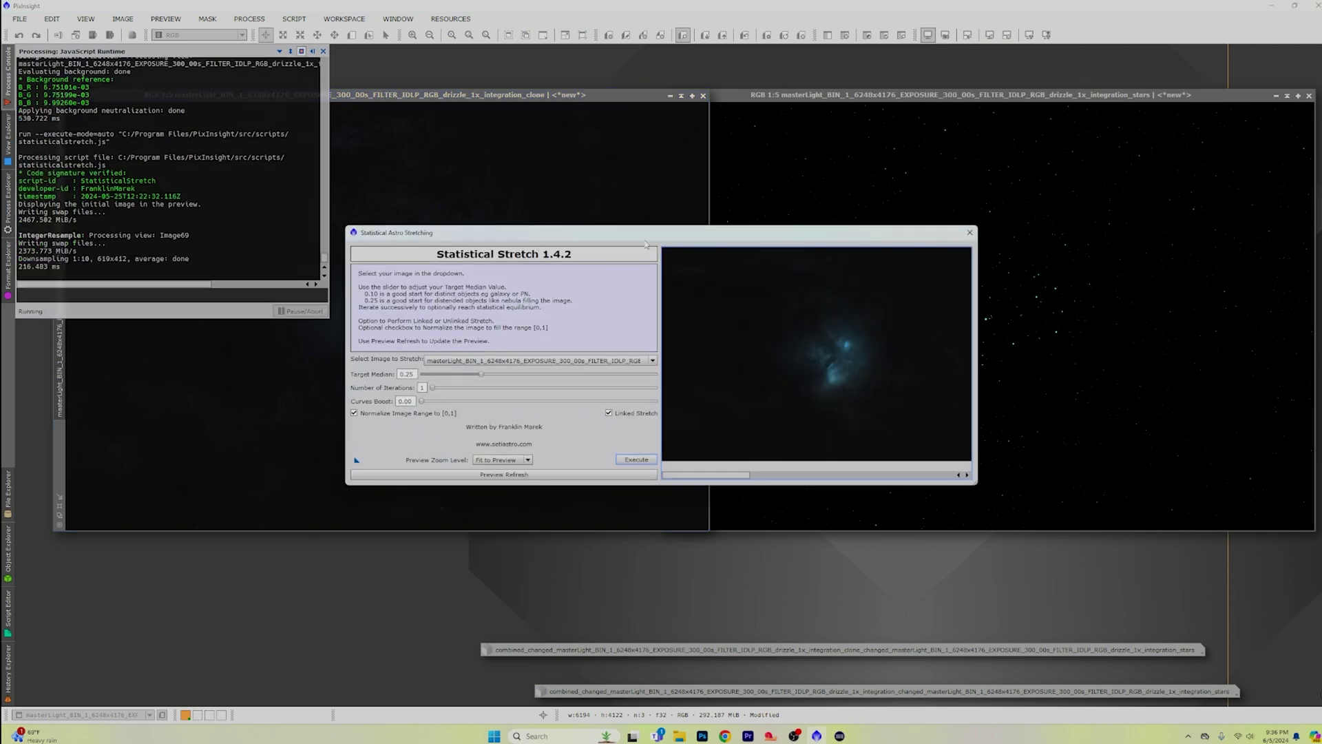
drag(652, 234, 789, 186)
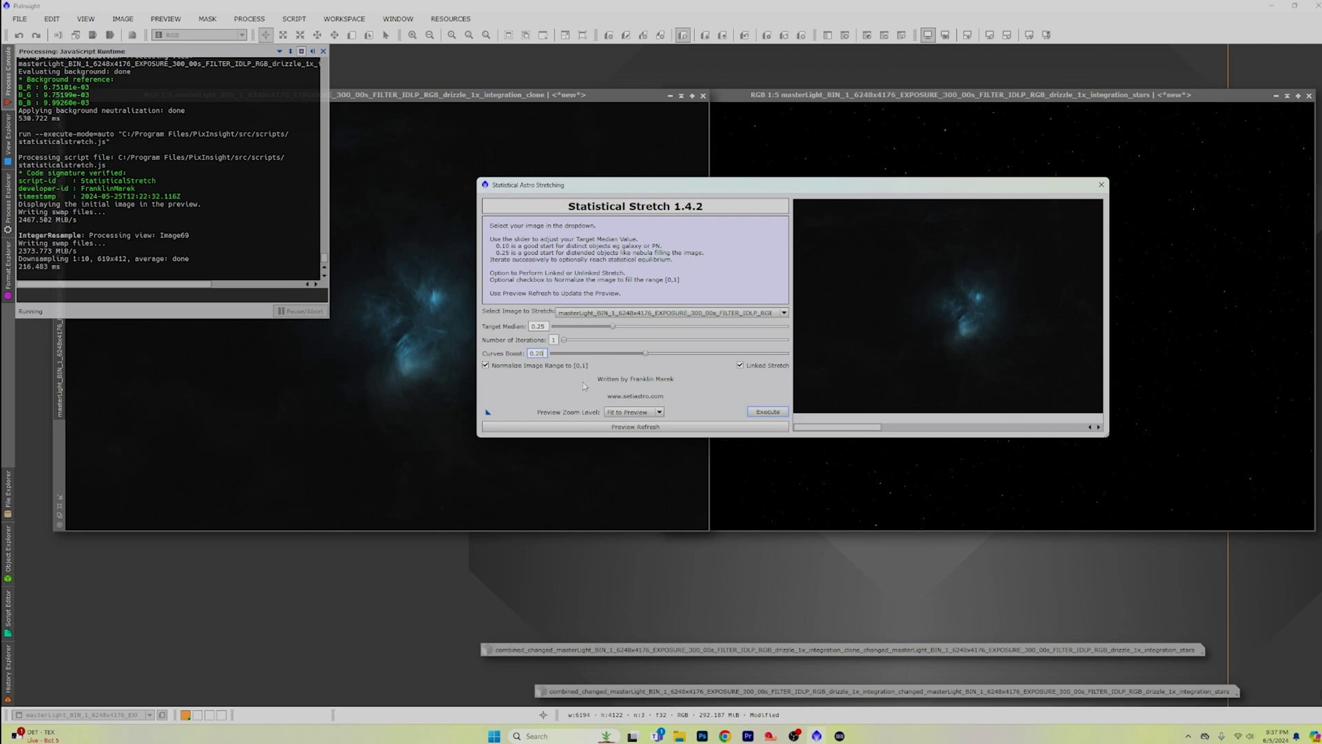
- Refresh the preview, execute the statistical stretch on the nebula clone, and close the script
click(713, 430)
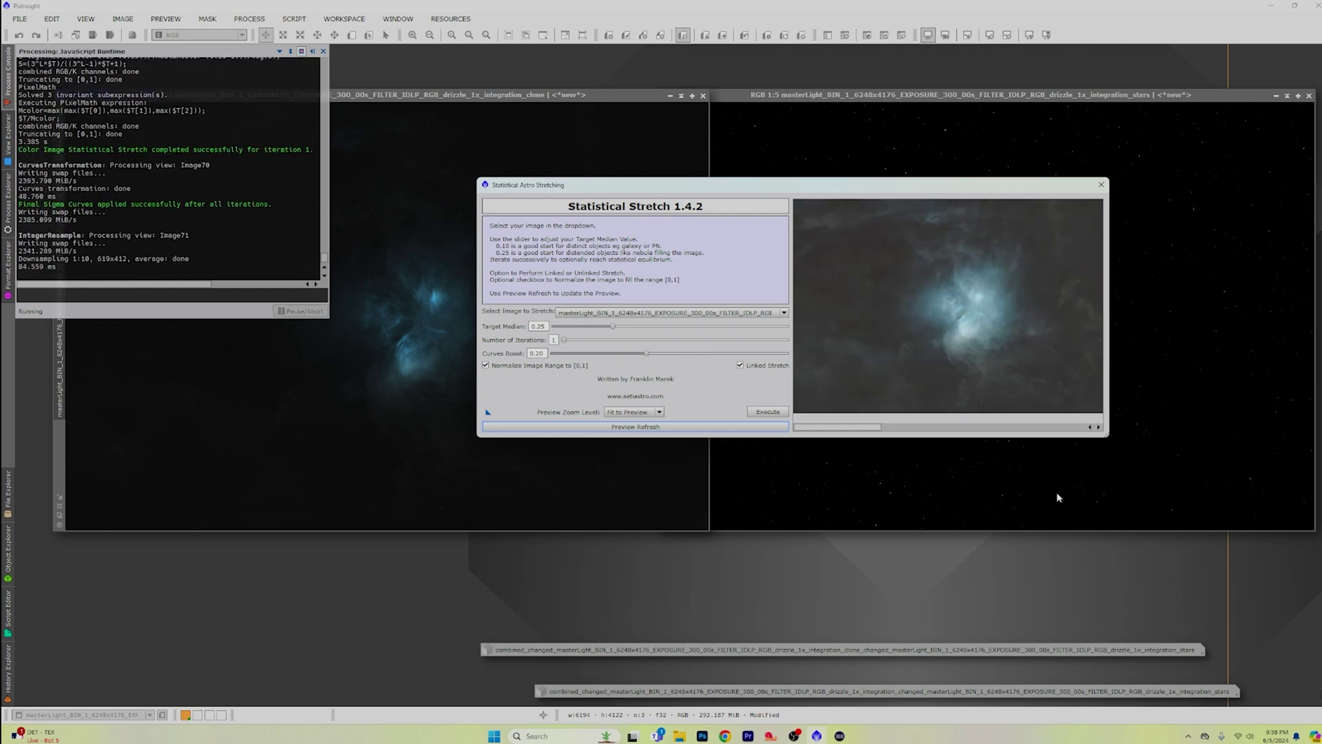
drag(1107, 436, 1138, 461)
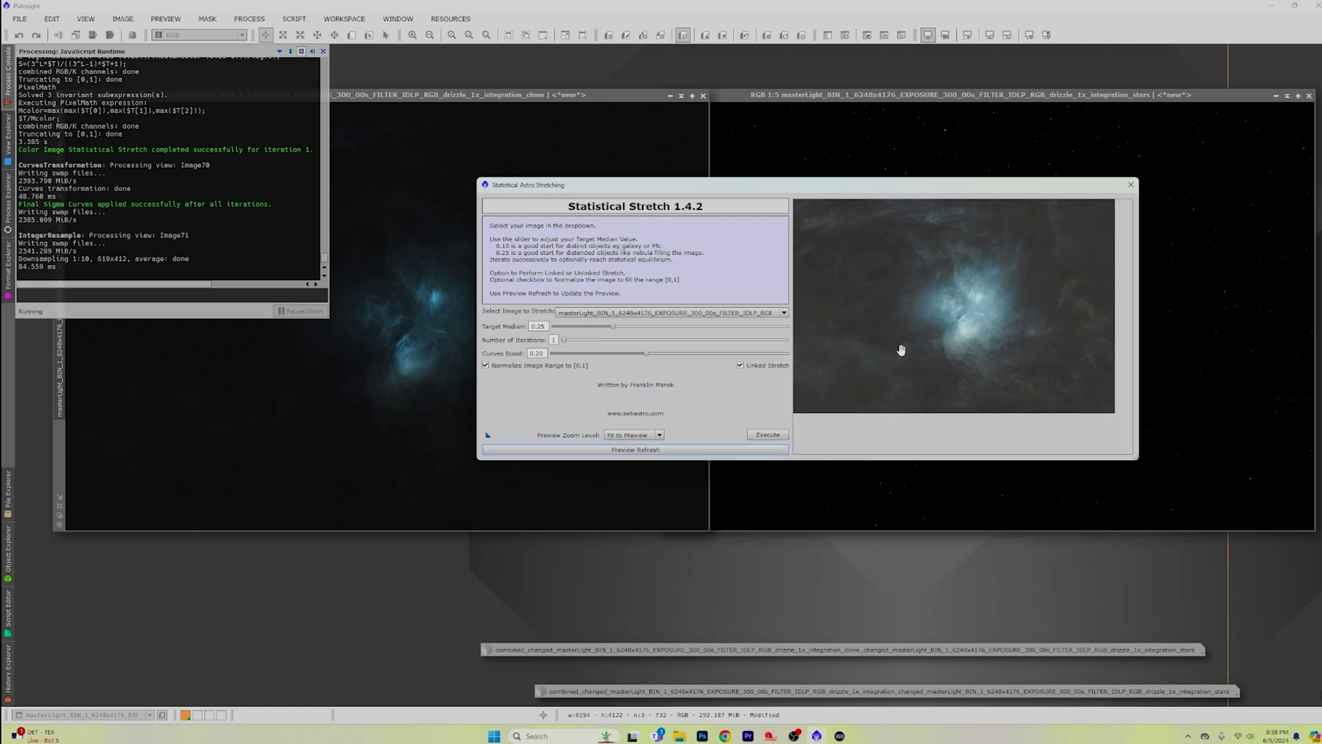
click(768, 435)
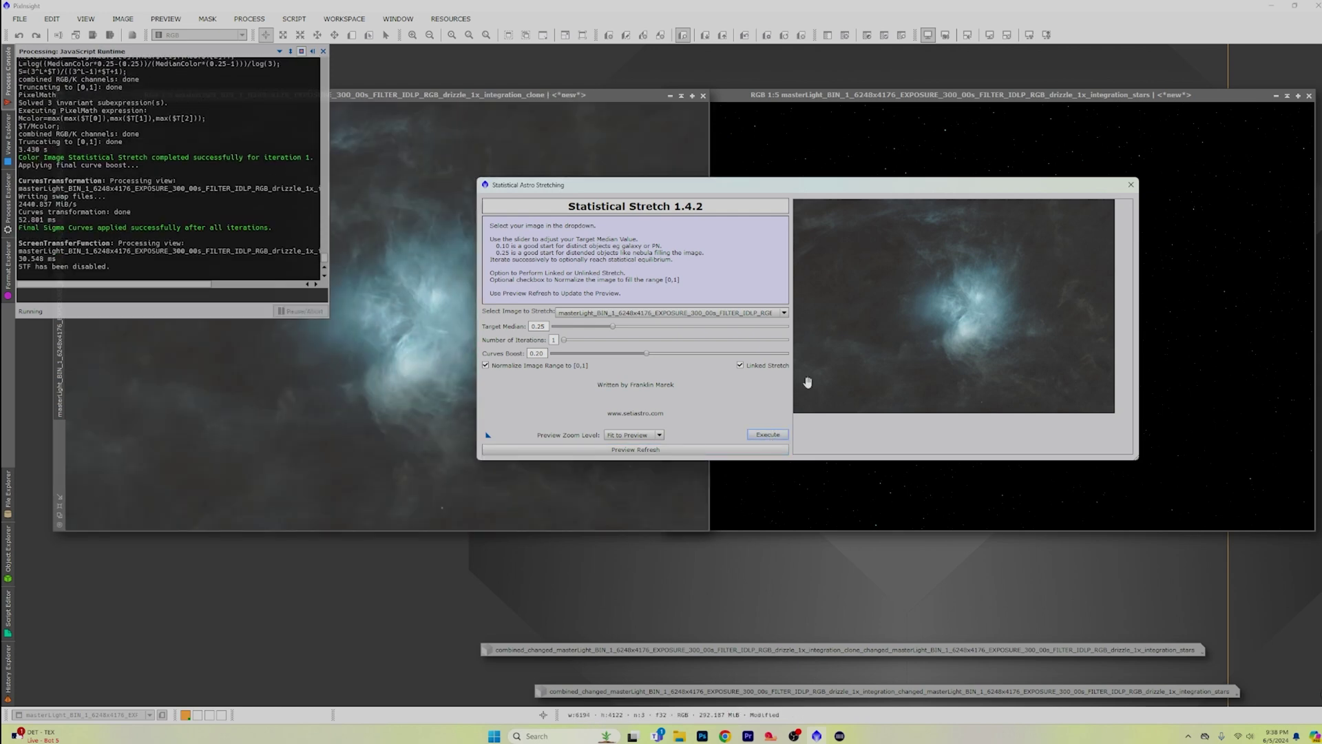
click(1131, 186)
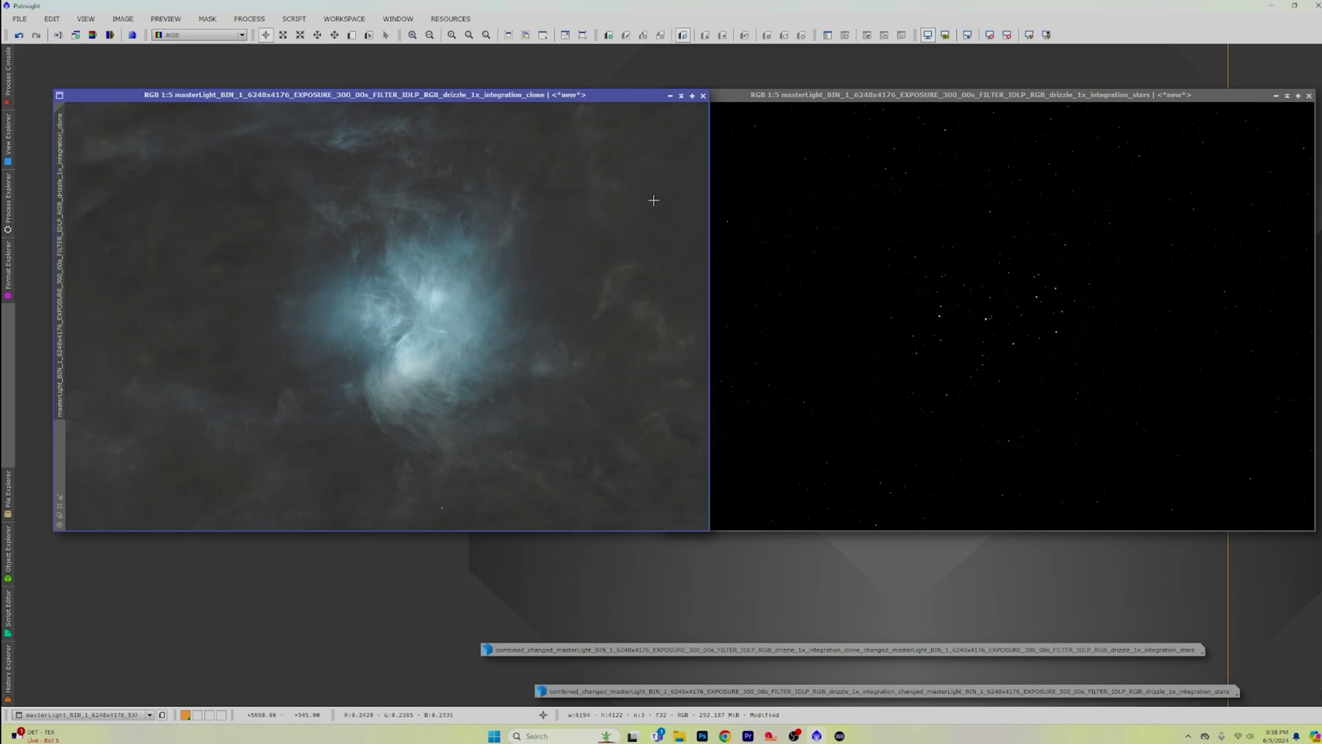
- Open CurvesTransformation with a straight-line curve and a real-time preview of the nebula
click(252, 21)
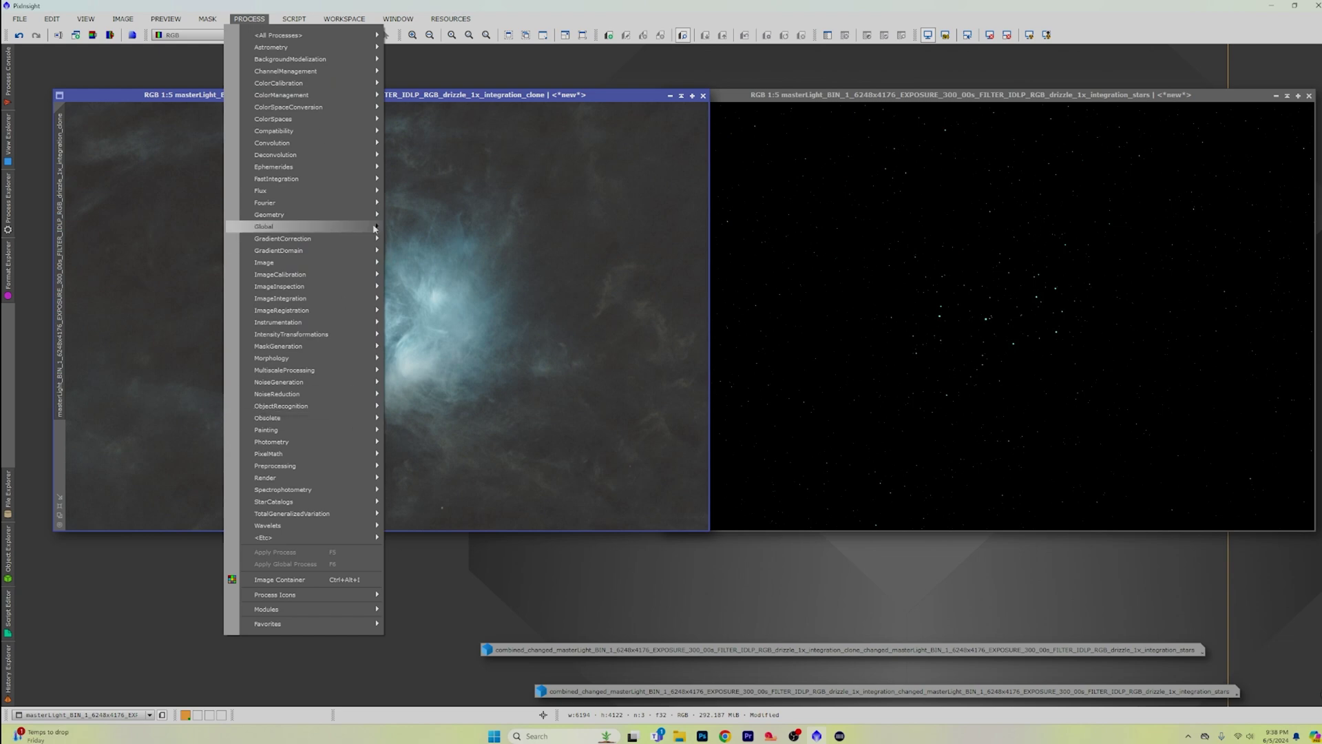
mouse_move(276, 35)
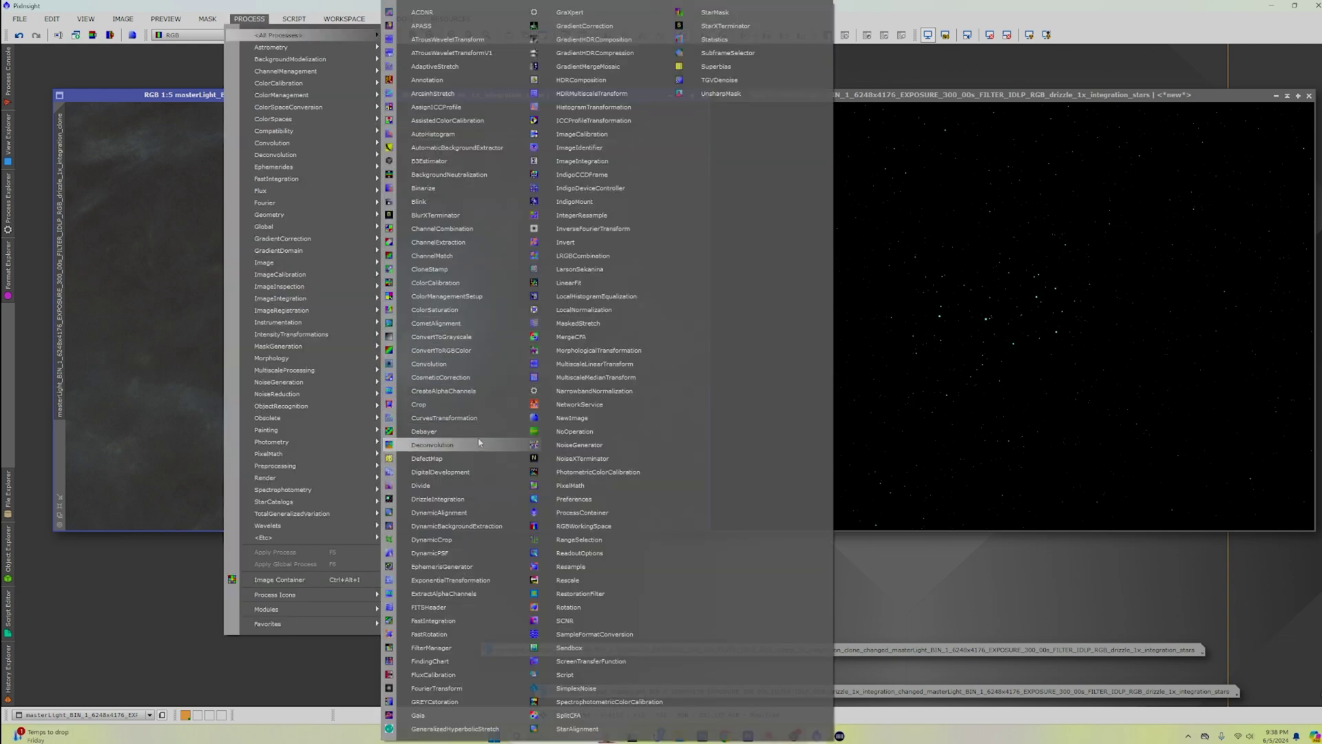
click(477, 417)
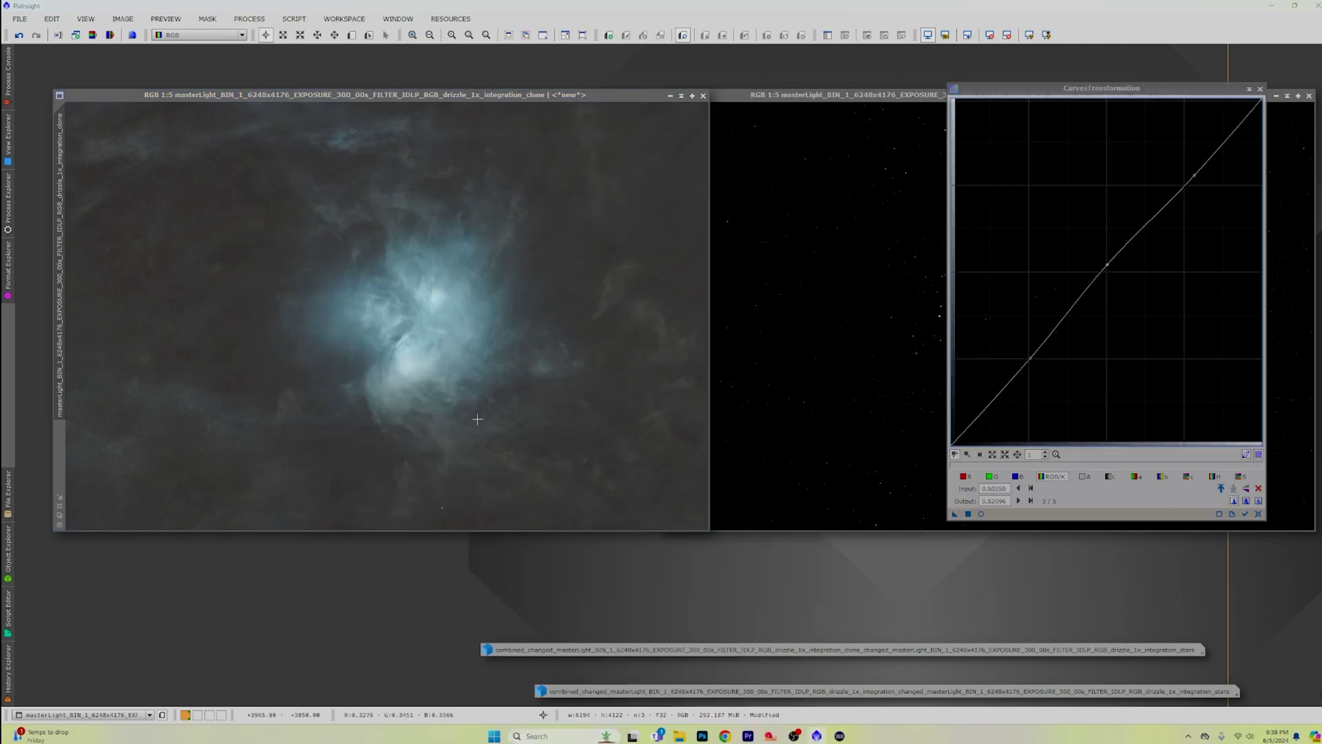
click(1259, 515)
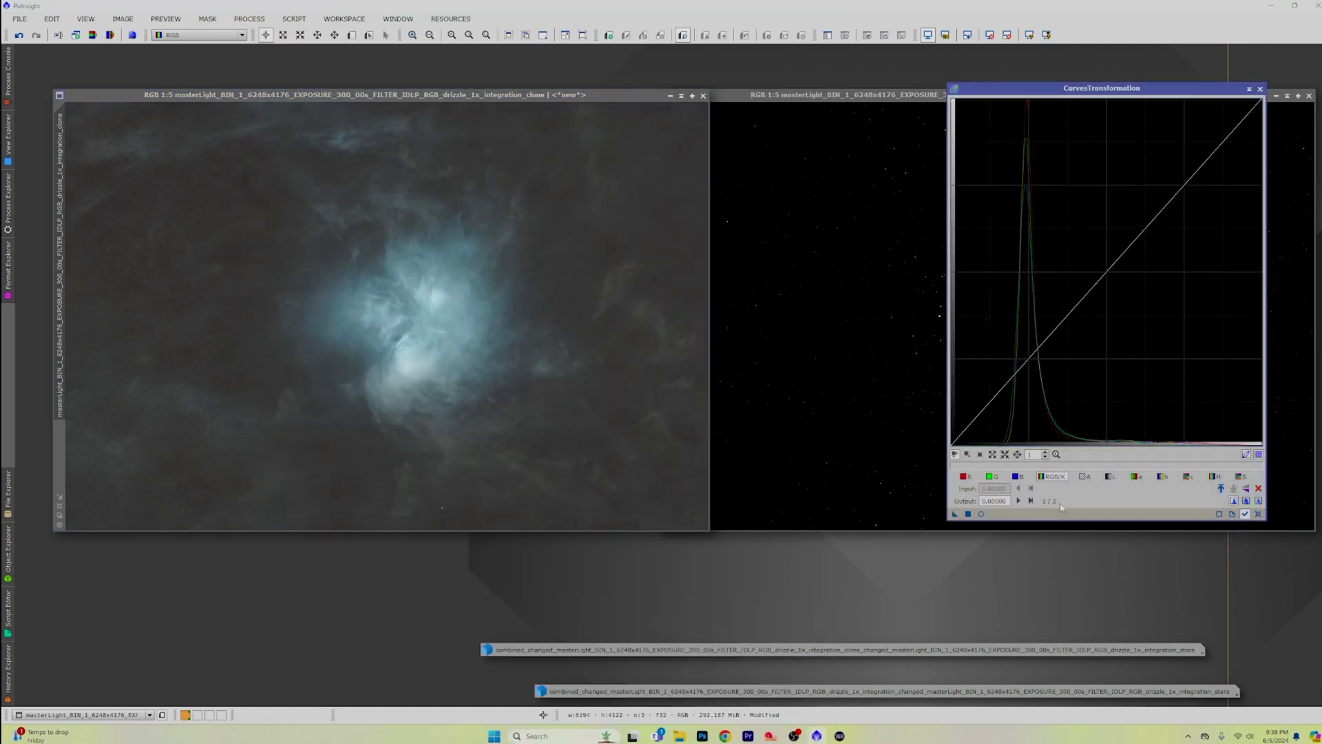
click(981, 514)
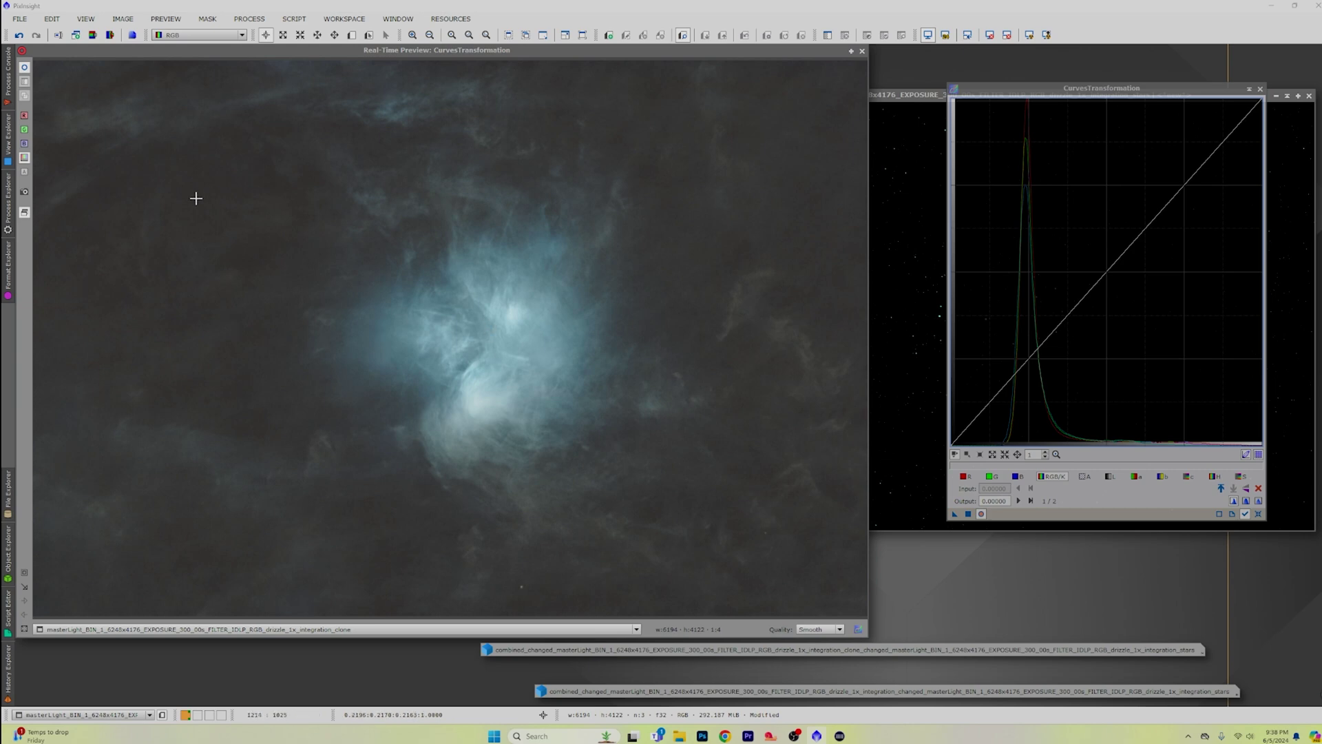
- Add two curve points near the histogram peak and raise the upper one slightly
drag(197, 198, 200, 200)
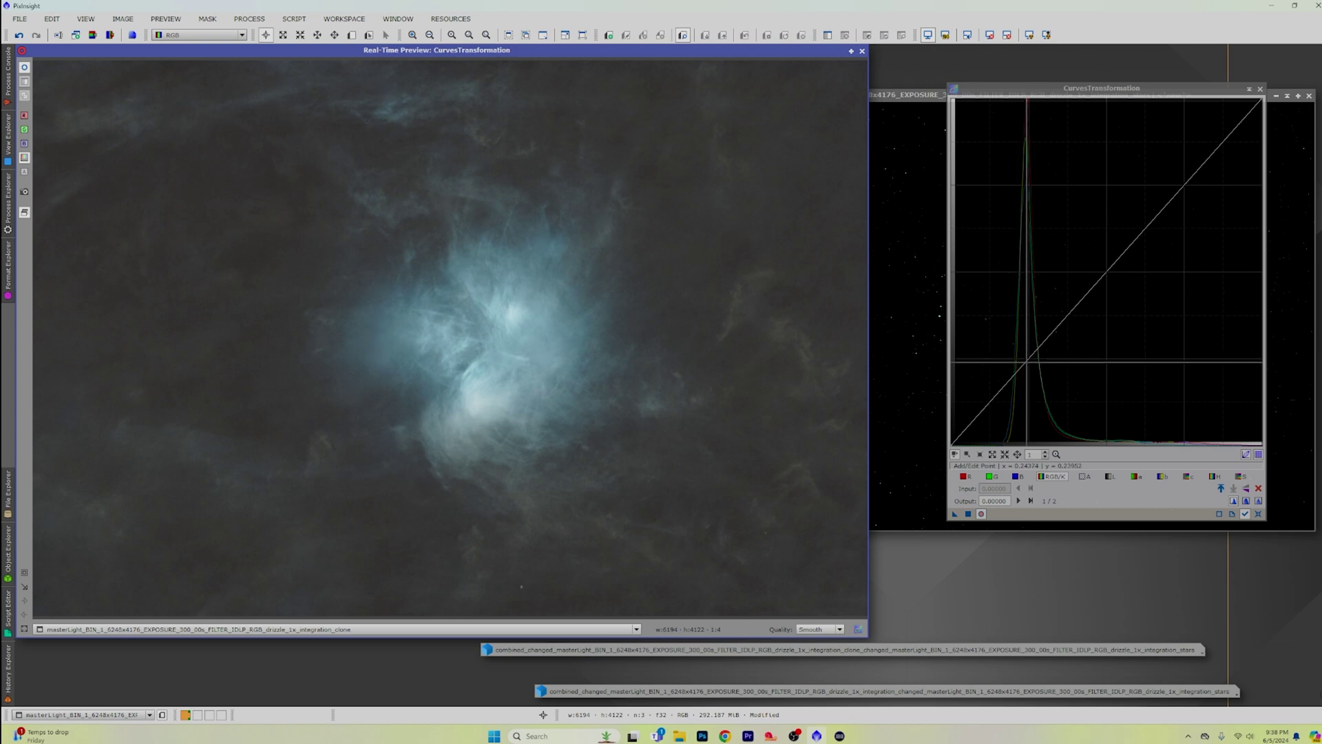
click(1027, 362)
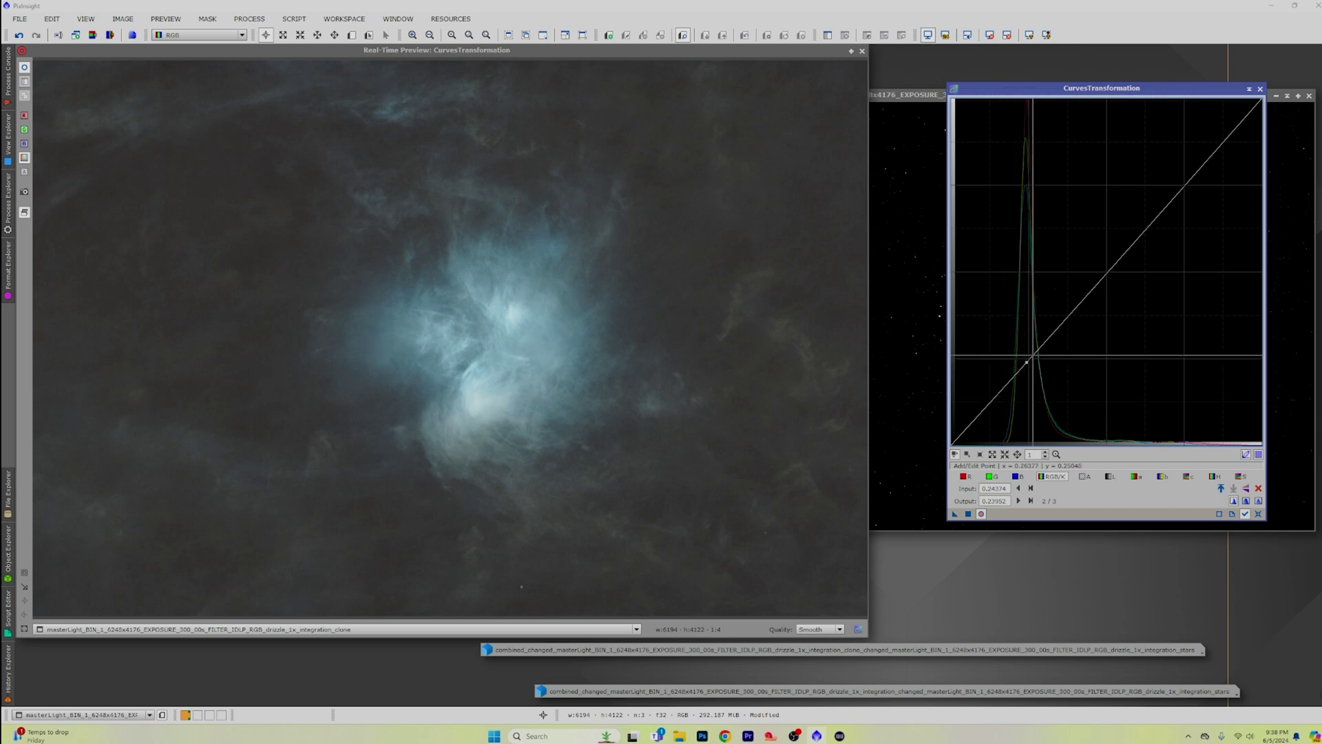
click(1043, 344)
drag(1042, 344, 1042, 340)
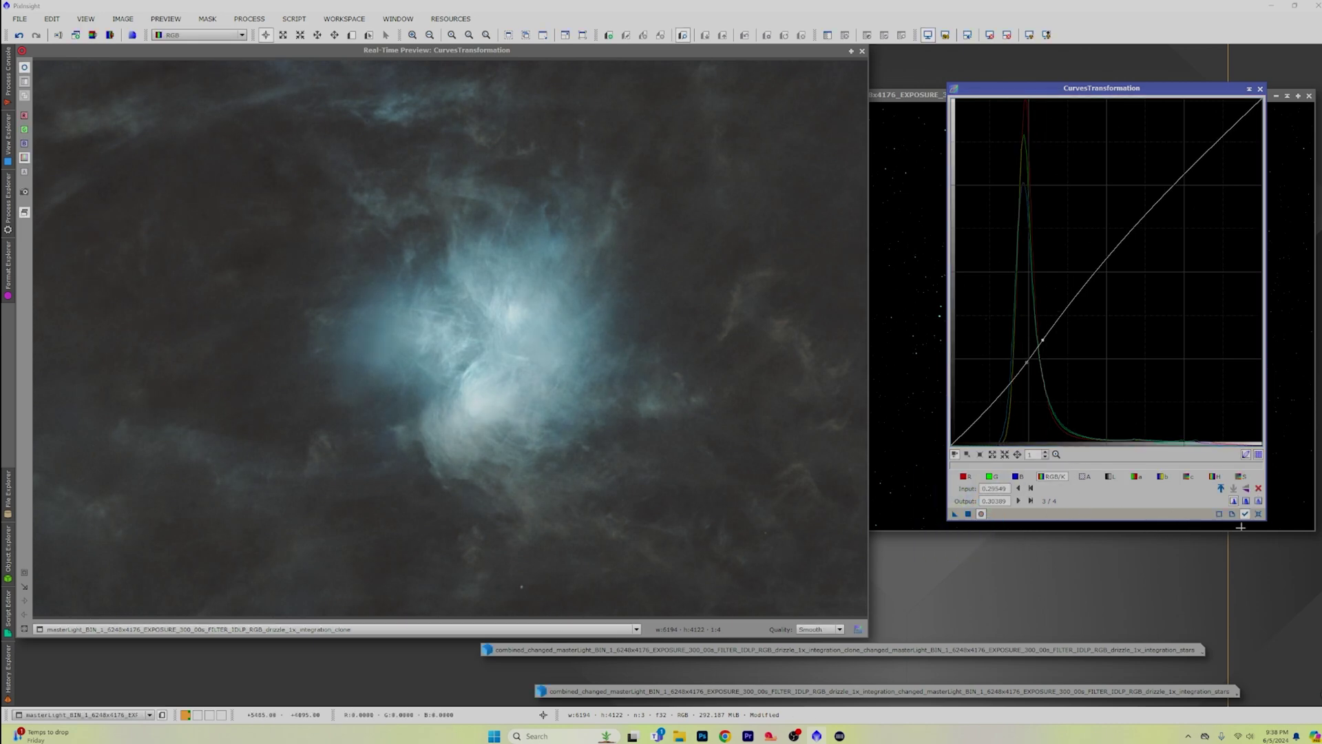
- Rebuild a small two-point lift near the histogram peak and apply it twice to the nebula
click(1258, 515)
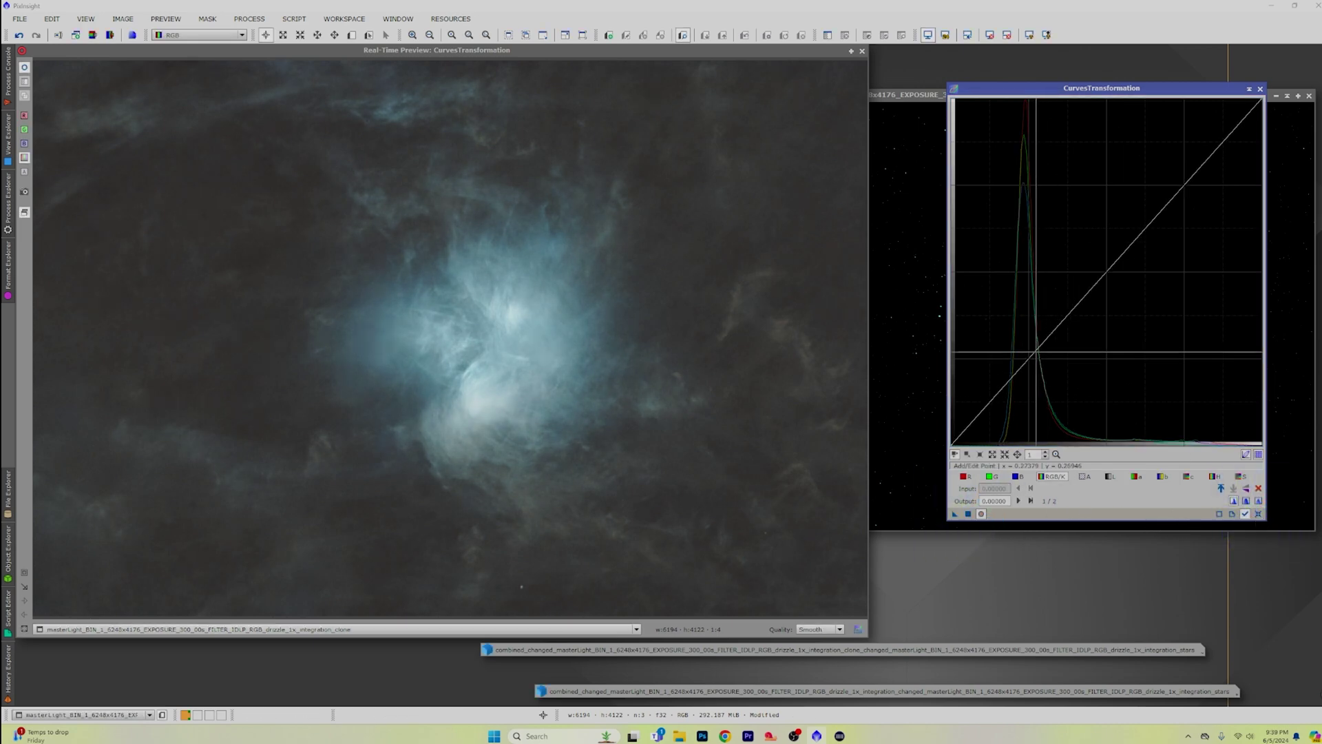
click(1033, 354)
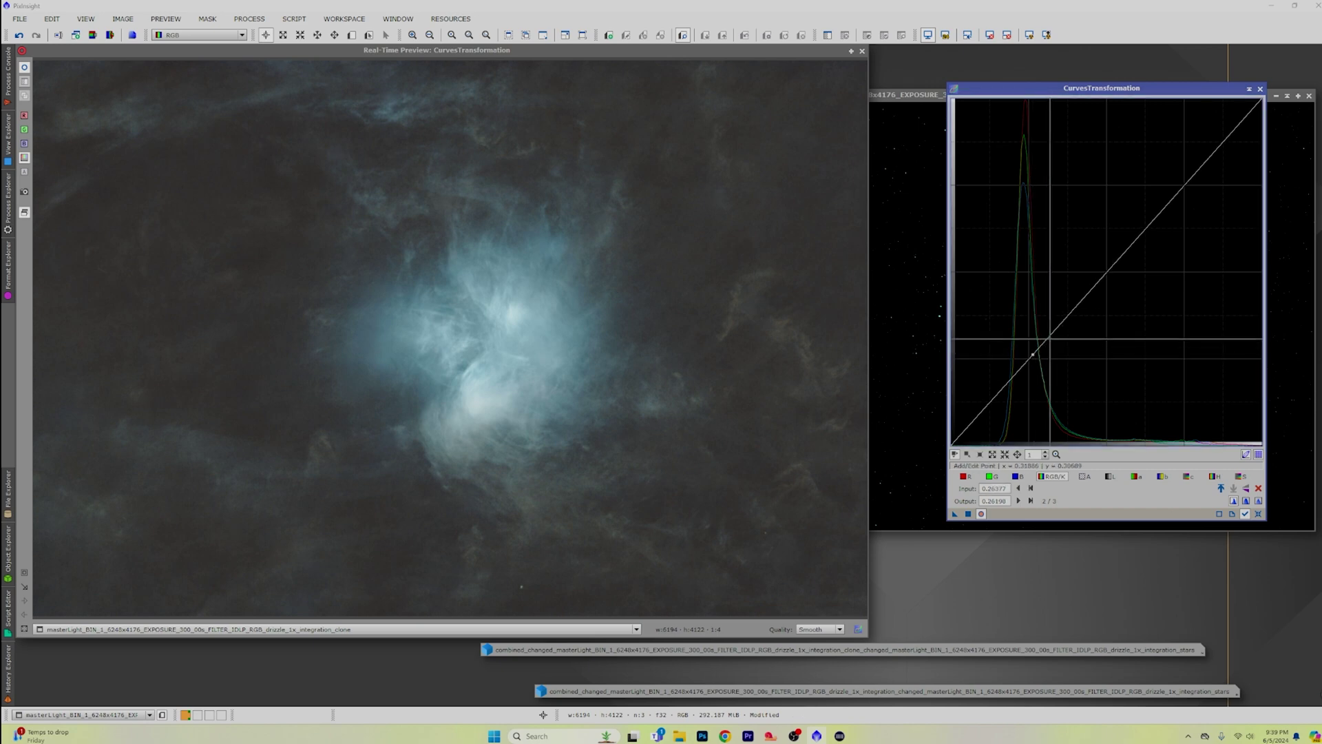
click(1053, 333)
drag(1052, 334, 1052, 329)
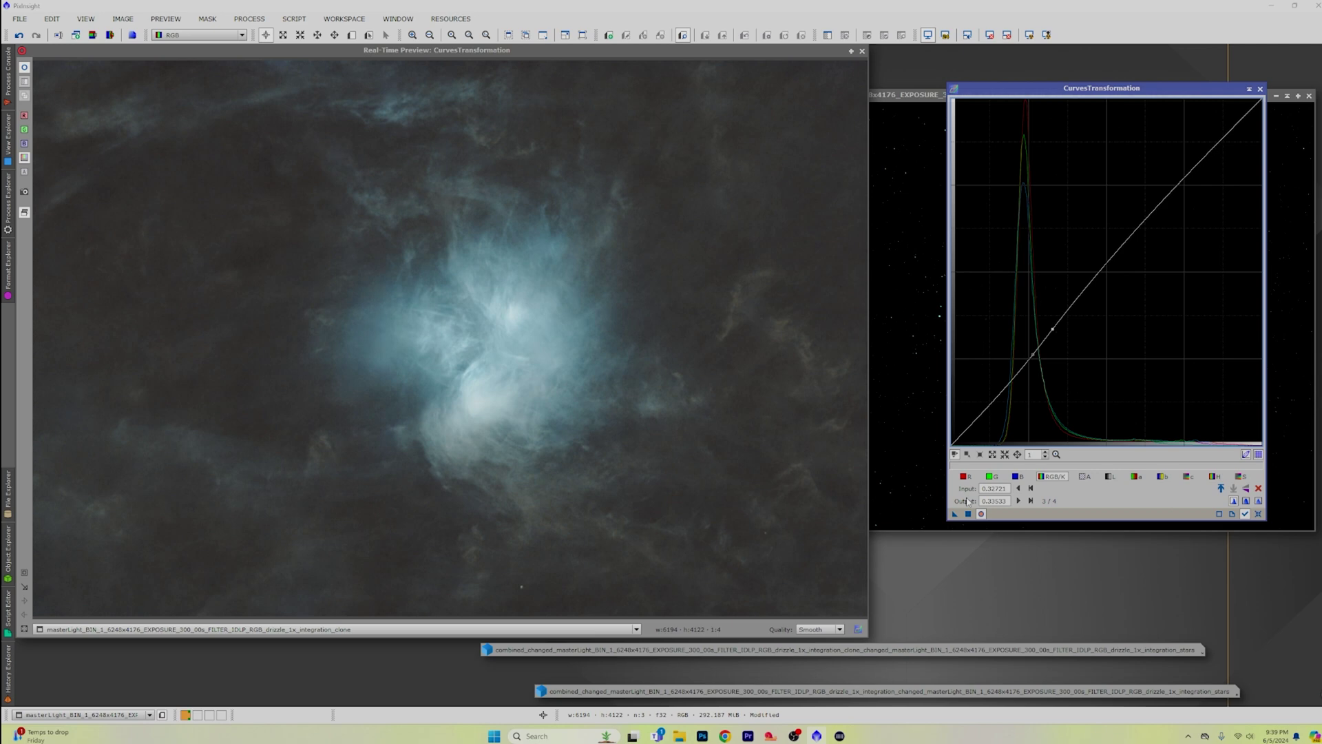
click(1259, 514)
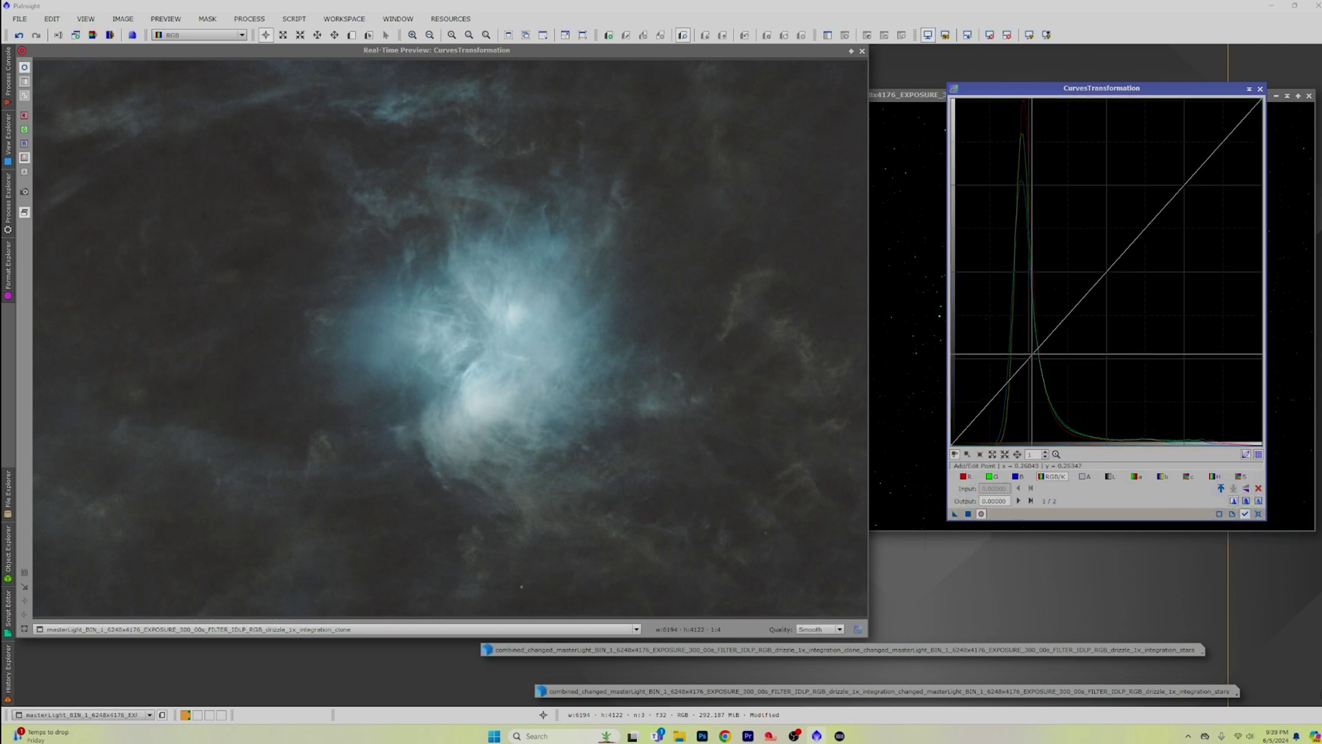
click(1032, 353)
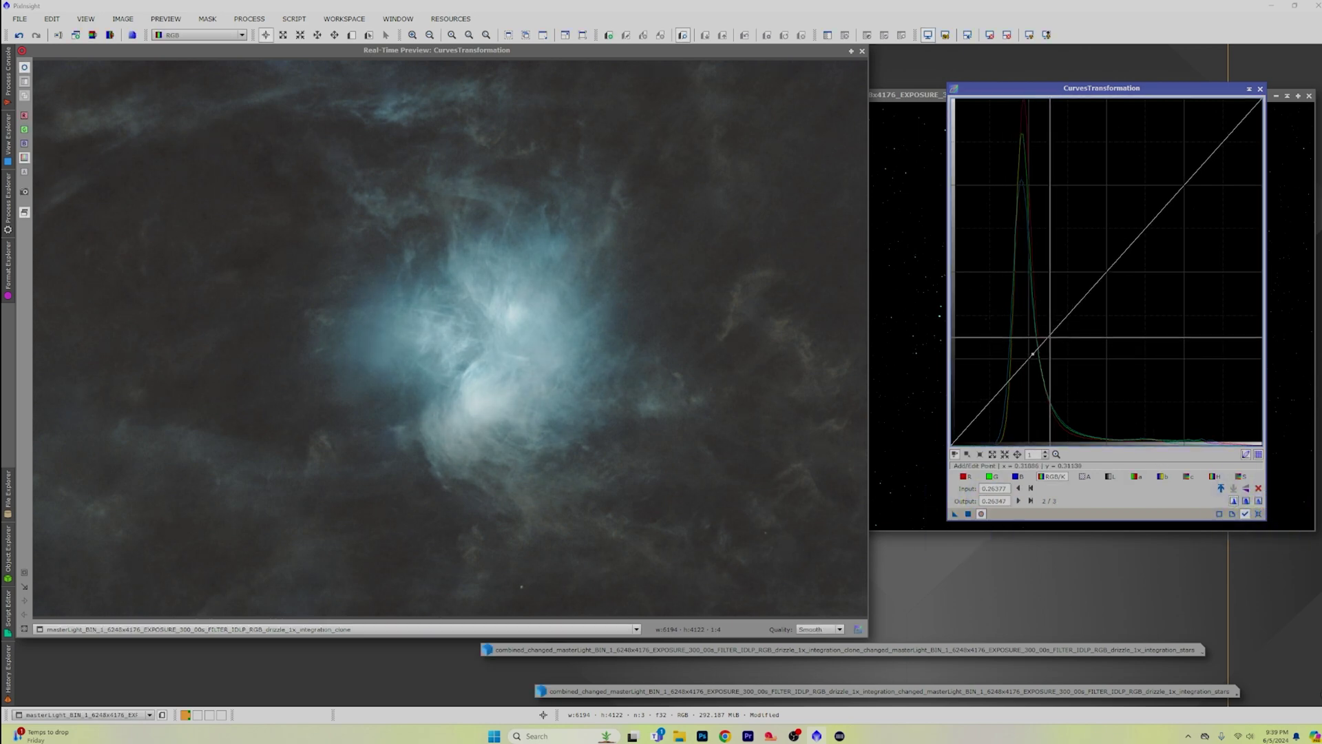
click(1049, 337)
drag(1050, 337, 1048, 333)
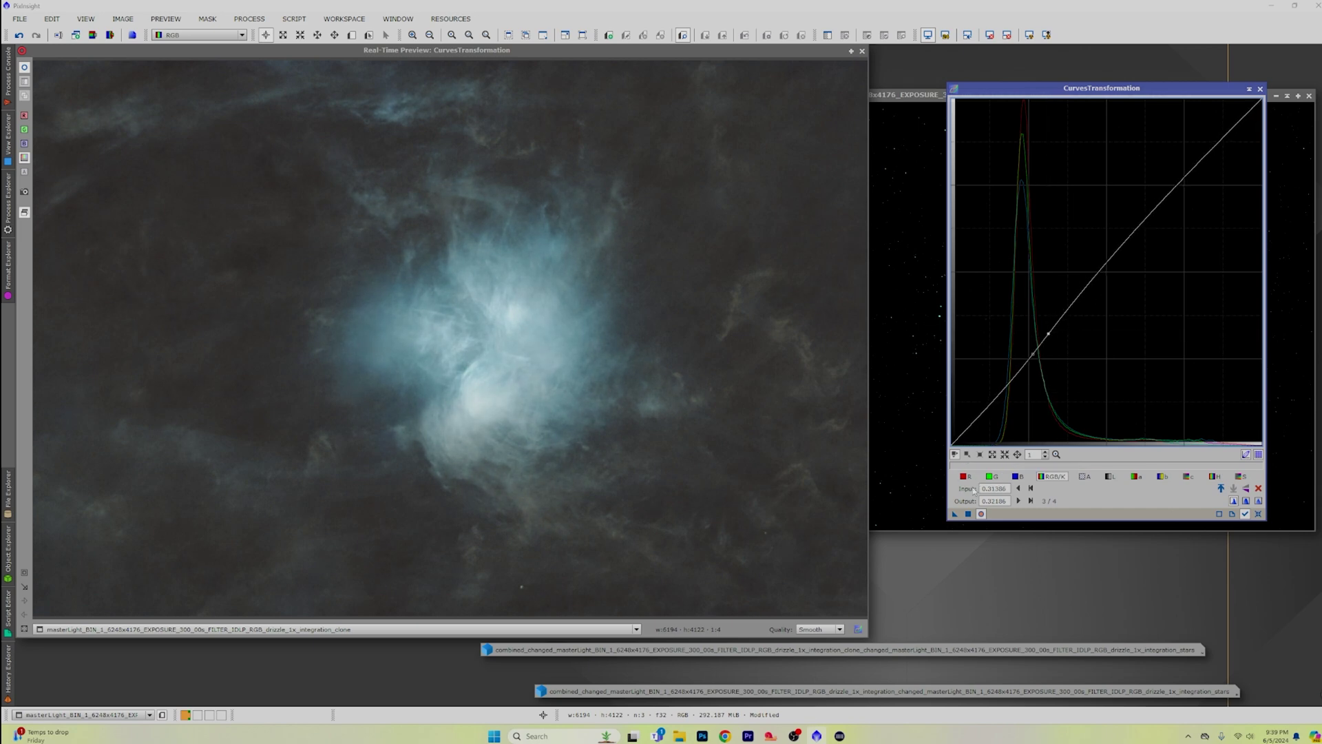
click(969, 514)
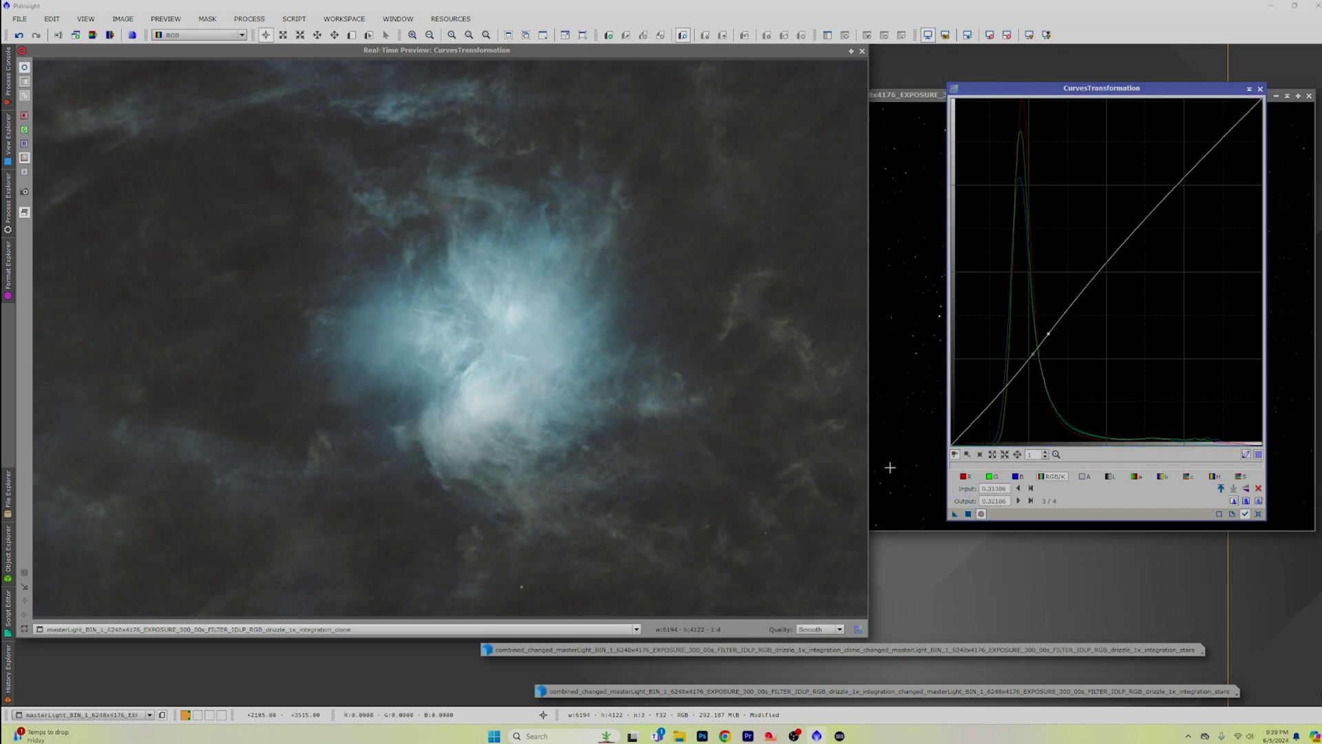
click(968, 515)
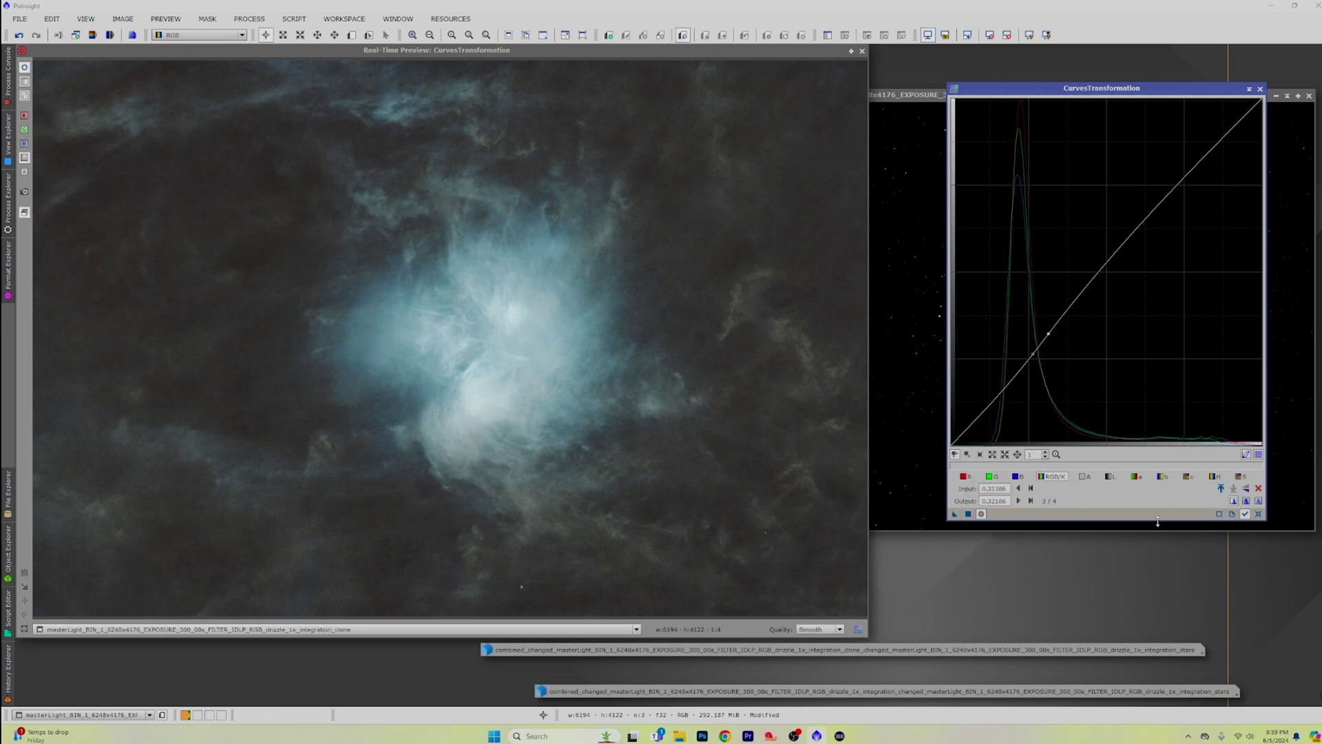
- Reset the curve and try another two-point lift near the histogram peak
click(1258, 513)
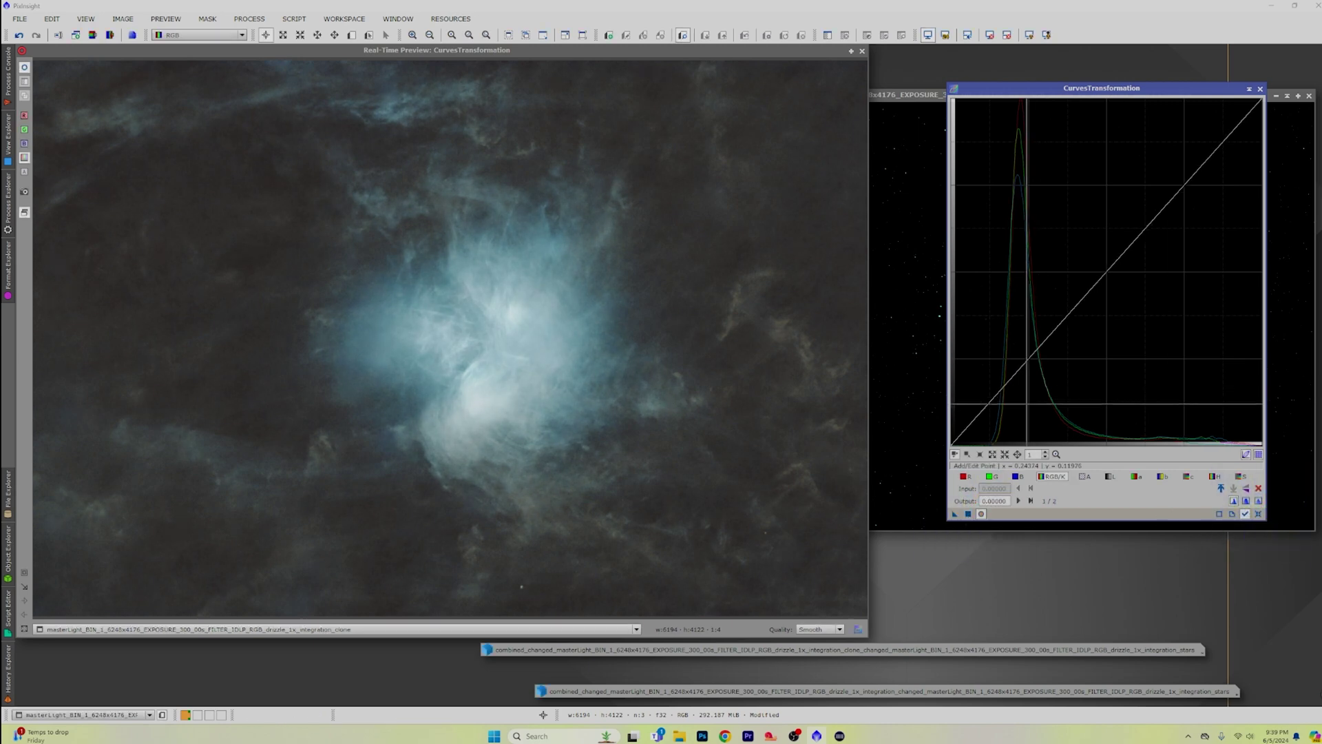
click(781, 330)
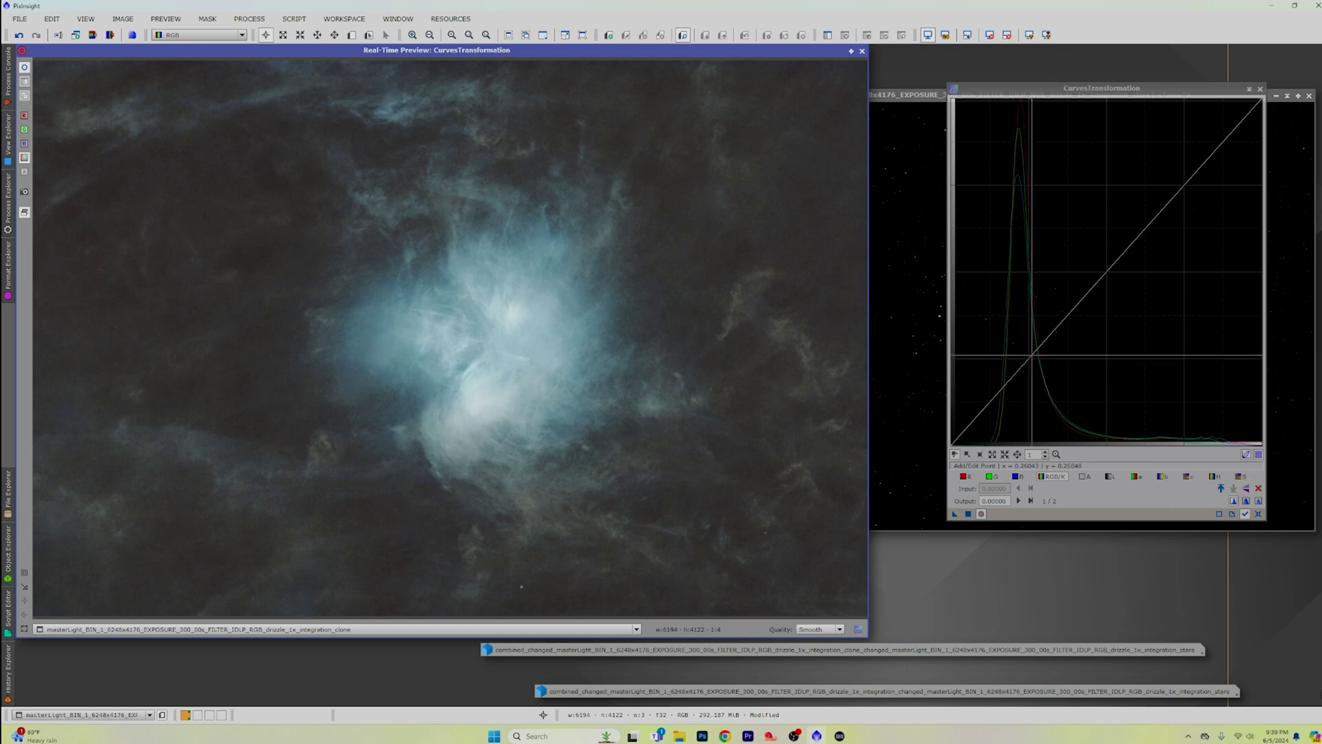
click(1030, 359)
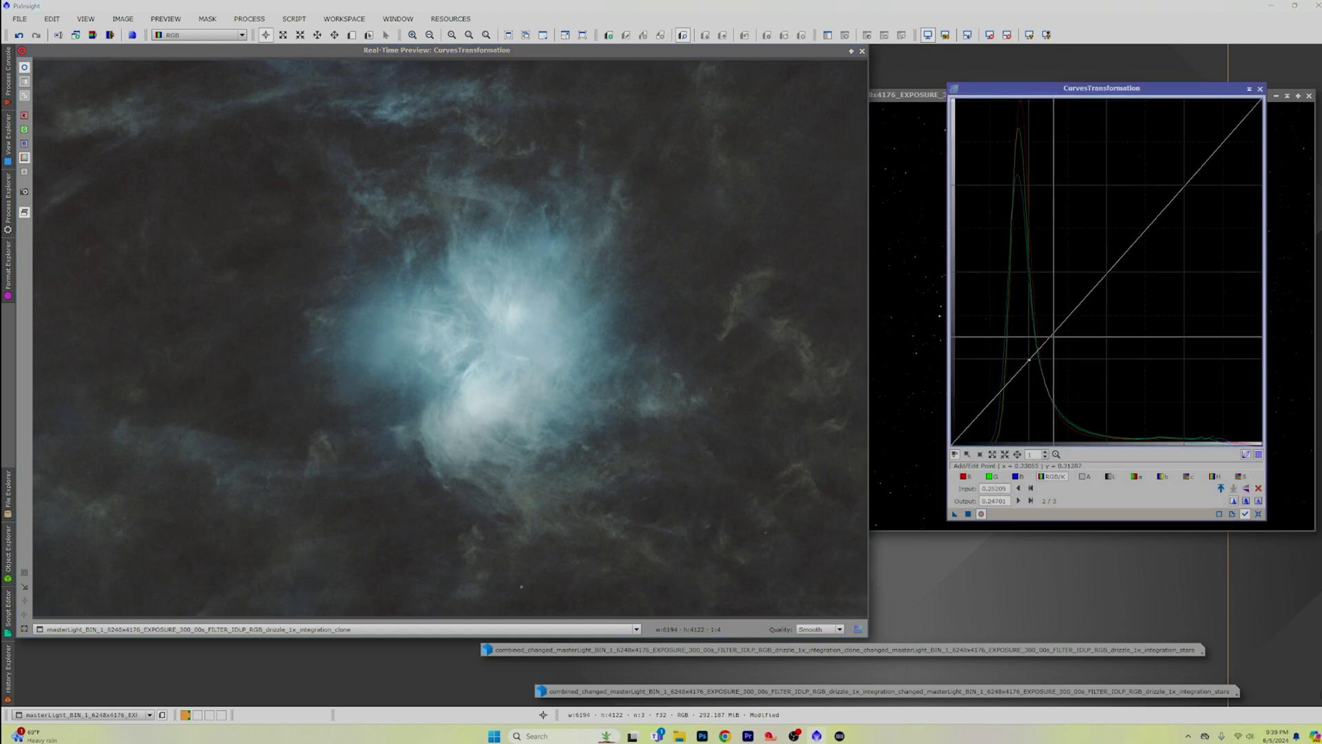
click(1044, 344)
drag(1044, 345, 1049, 335)
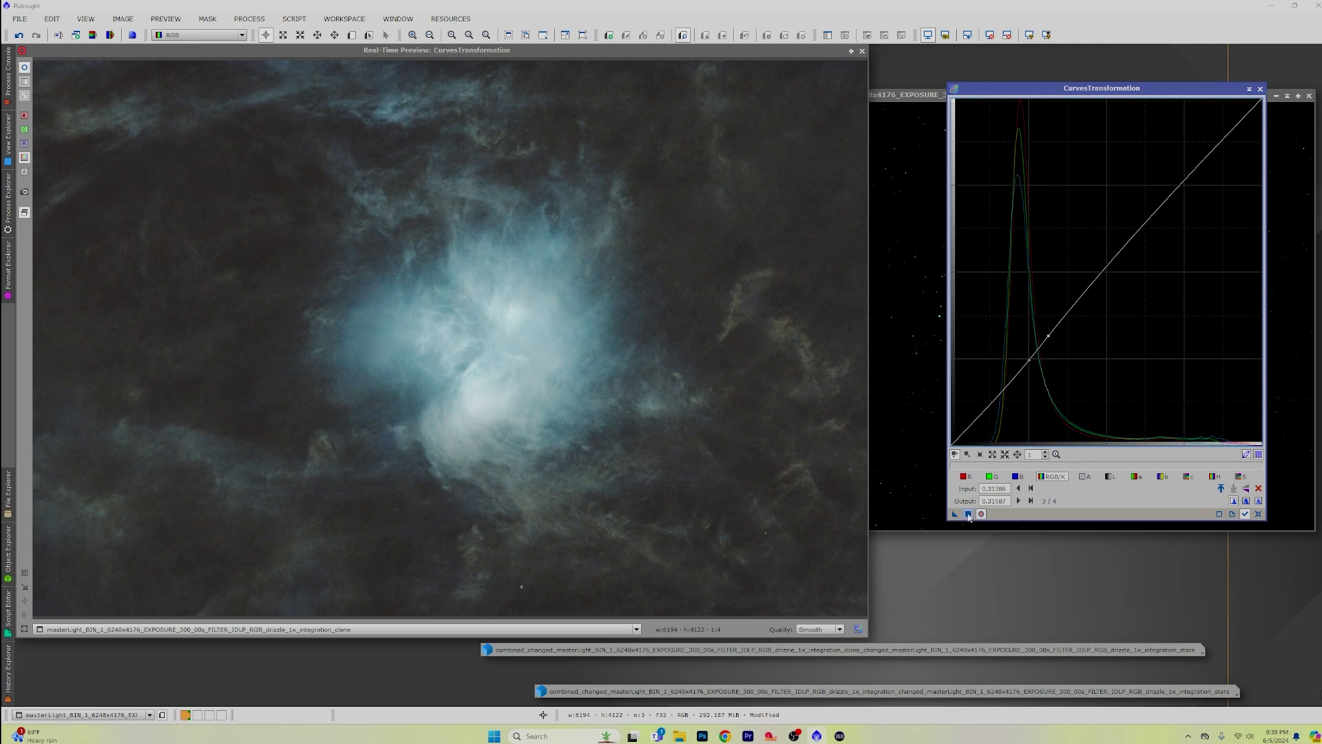
- Apply a new curve anchored at background and highlights with a lifted midtone point
click(1259, 515)
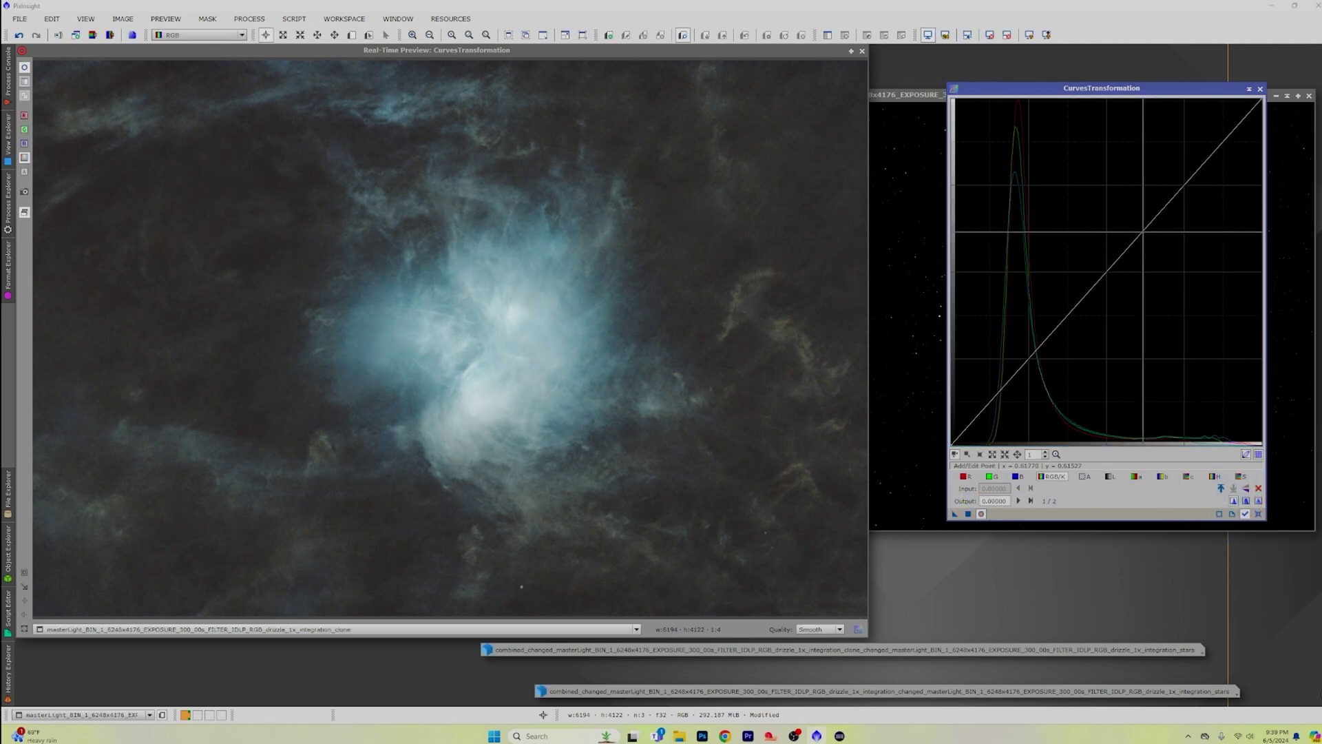
click(1143, 232)
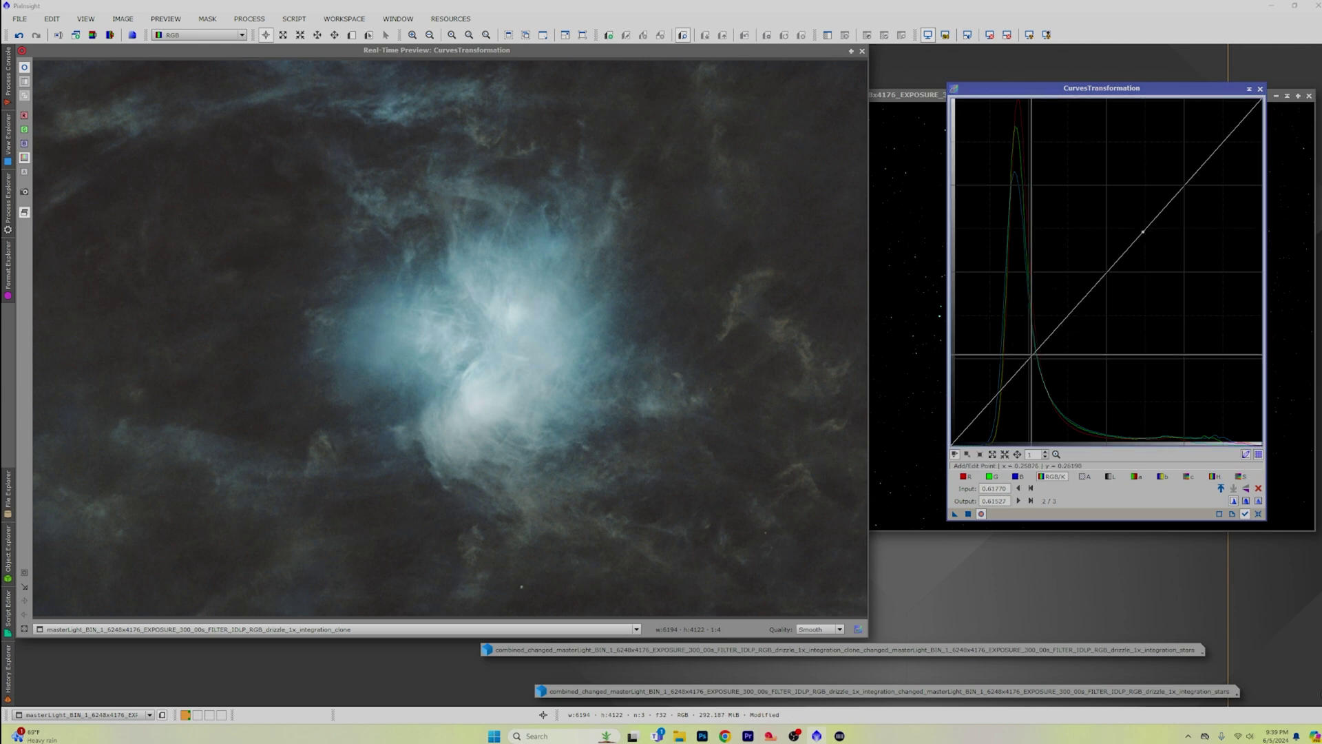
click(1032, 355)
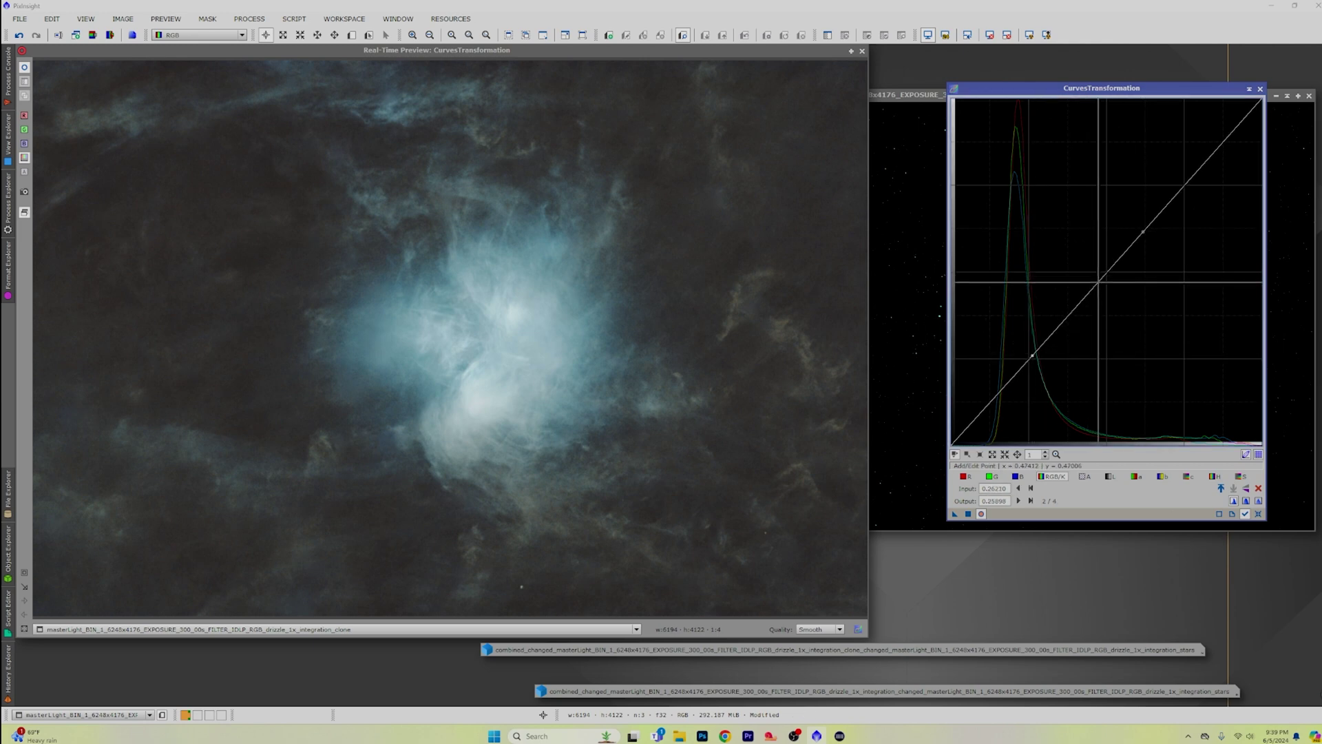
click(1095, 281)
drag(1094, 280, 1088, 272)
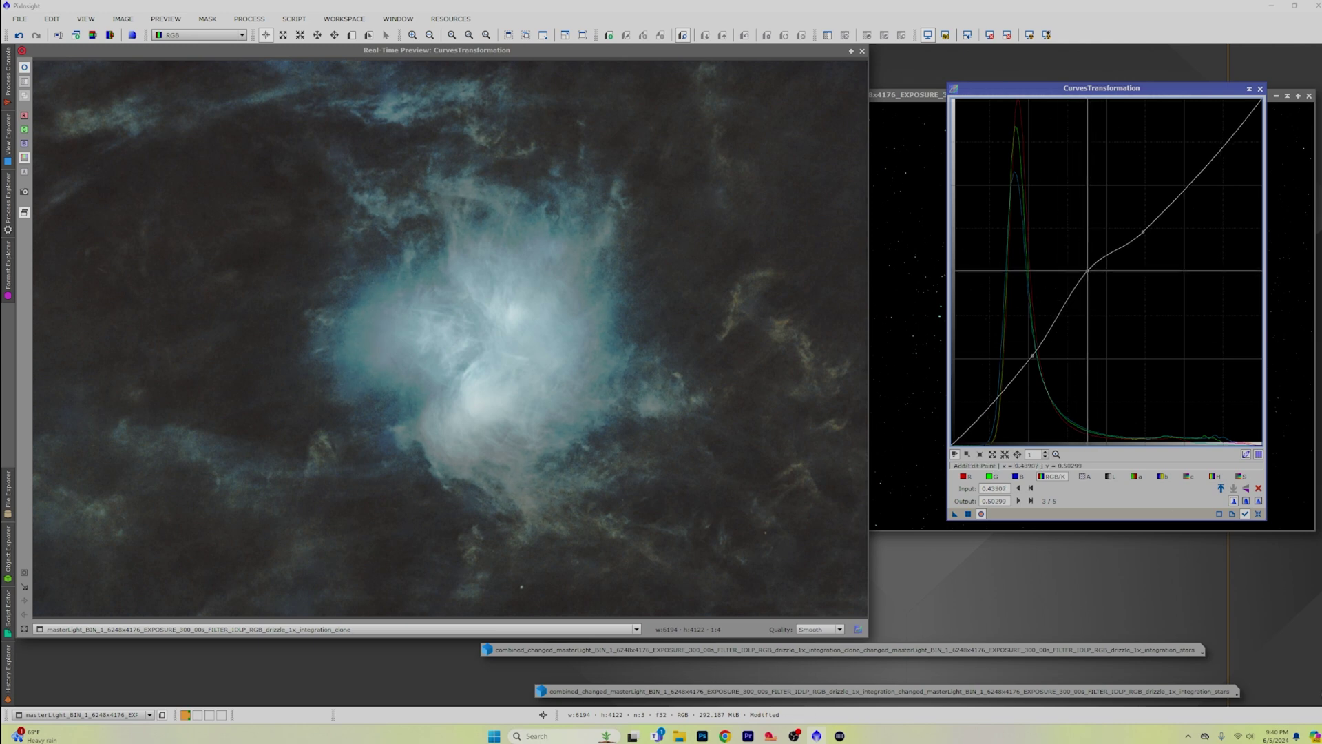
drag(1088, 272, 1083, 280)
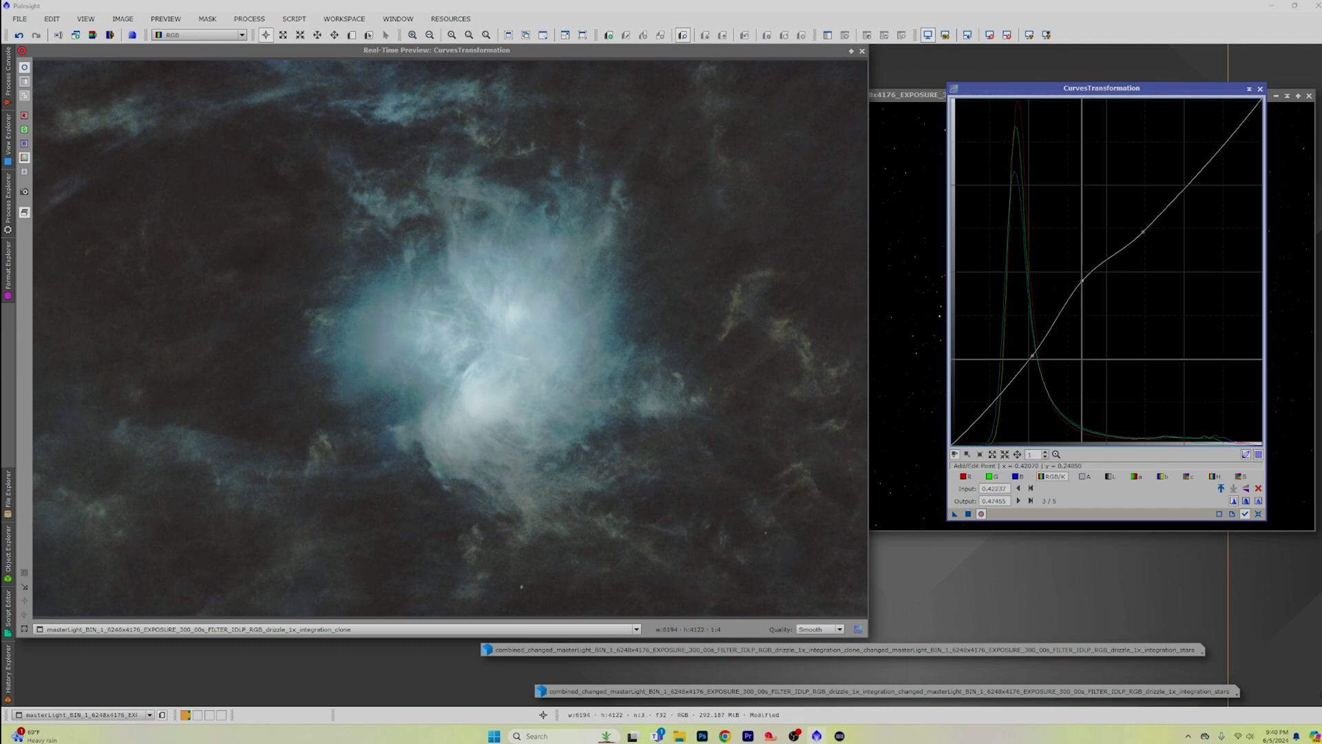
click(967, 514)
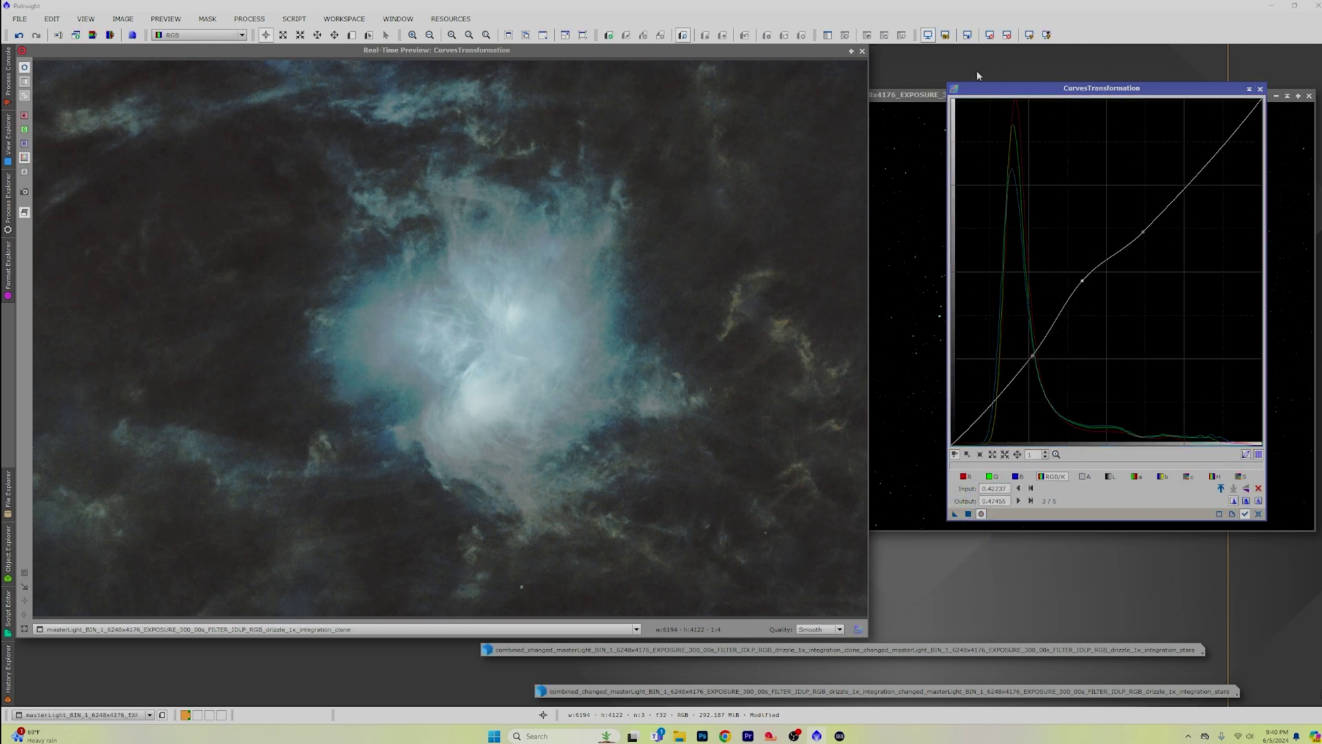
- Close the curves tool and preview, and line up the nebula and stars windows side by side
click(862, 51)
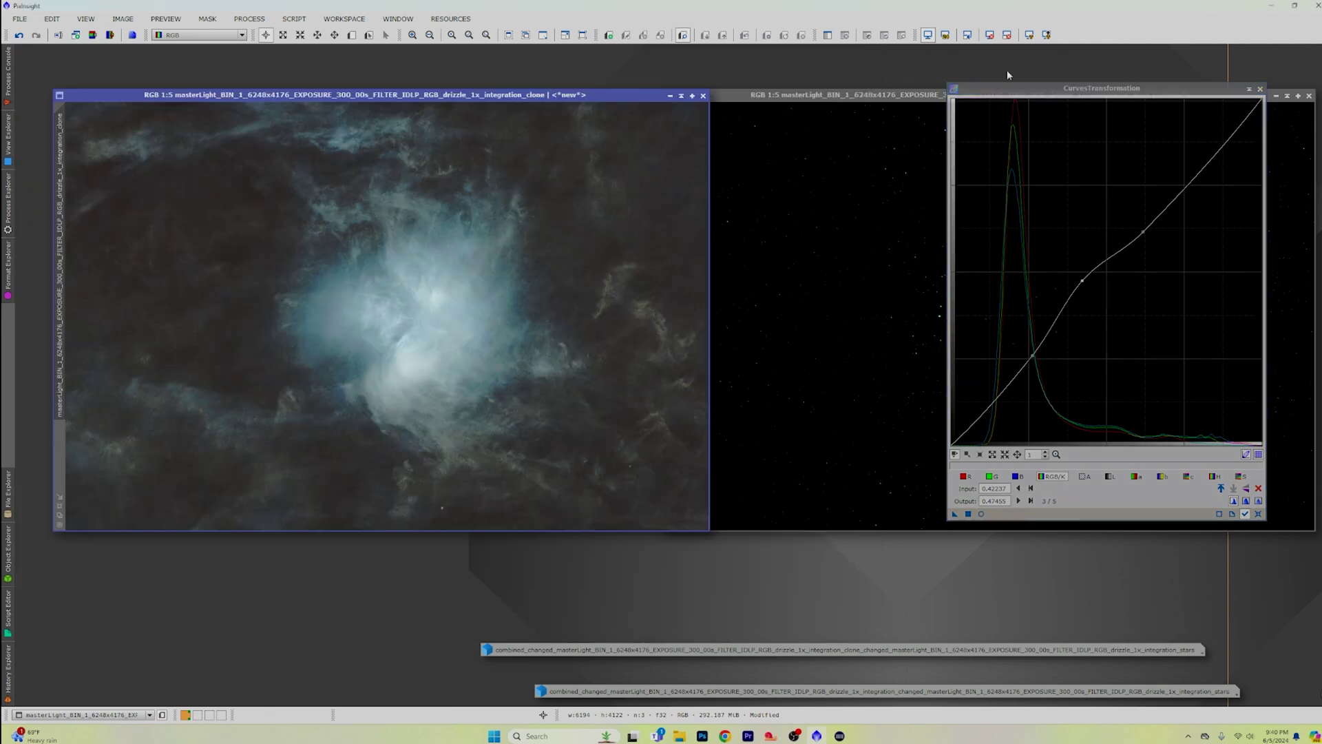
click(1260, 89)
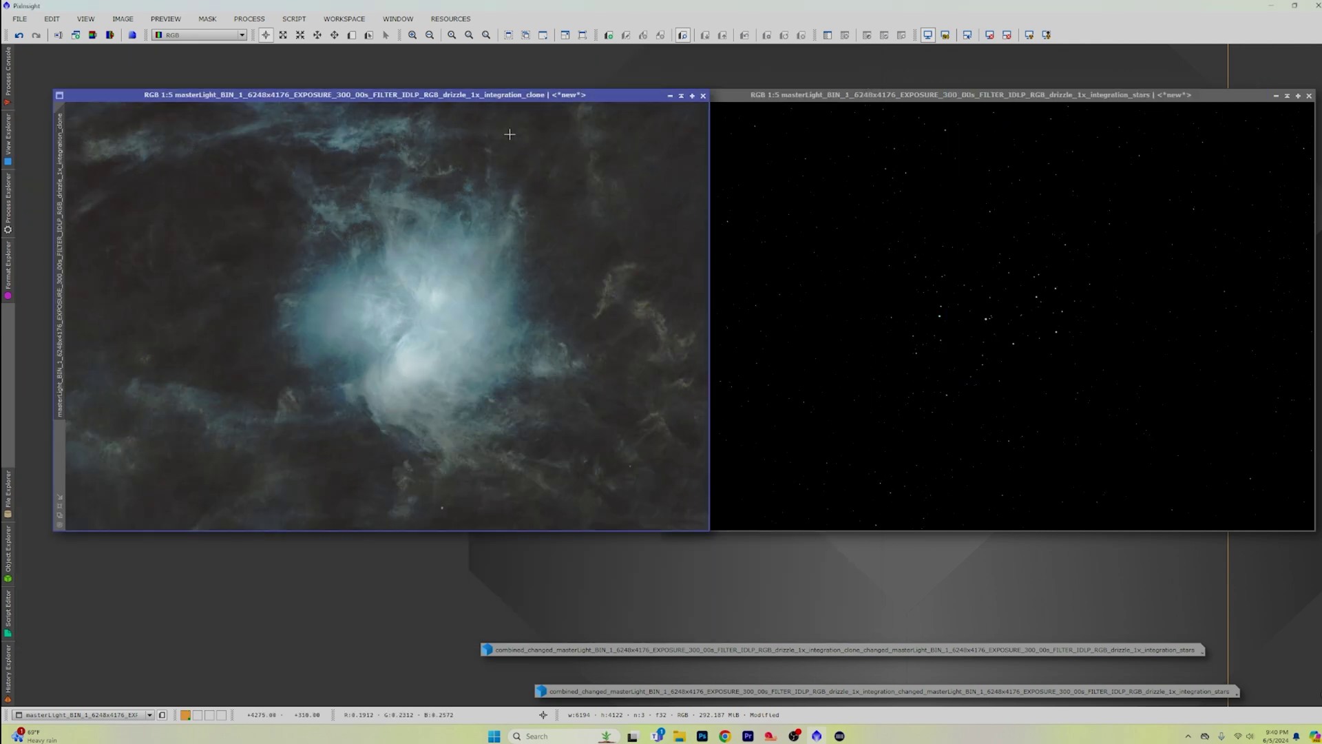
drag(509, 97, 441, 100)
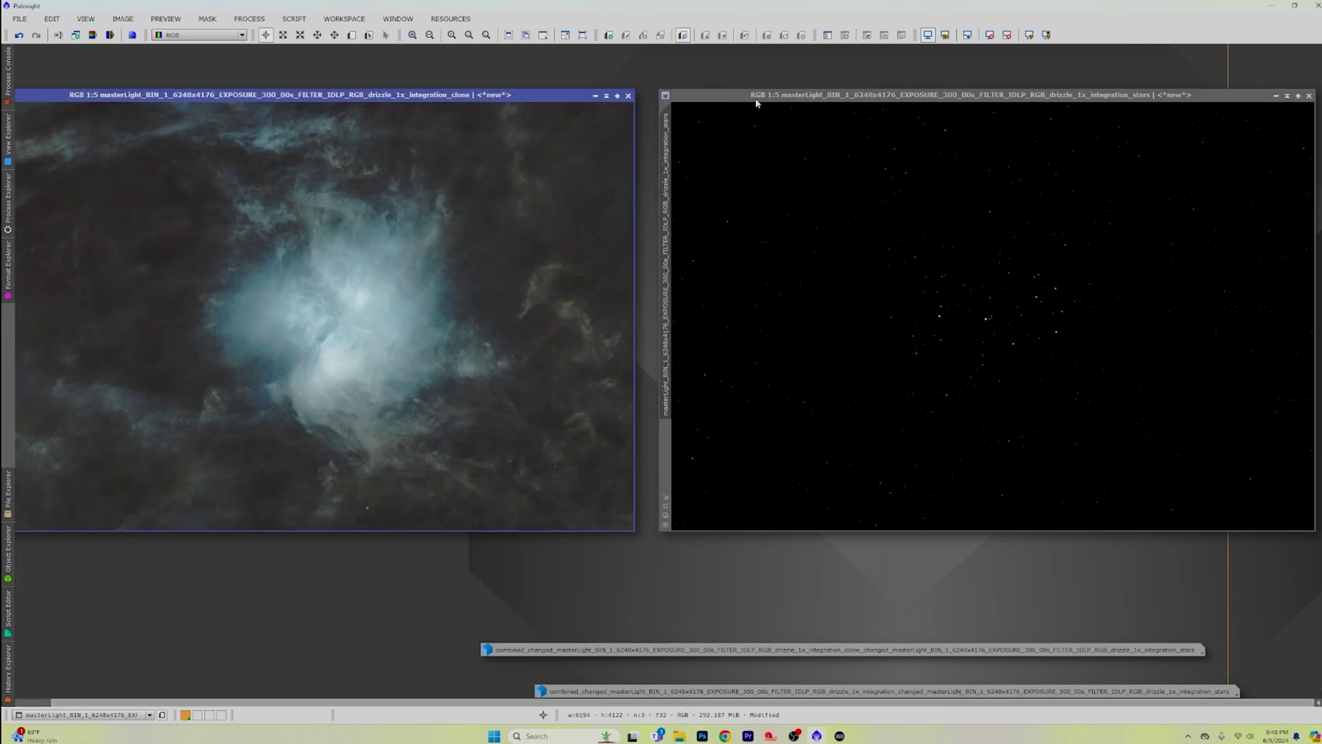
drag(770, 100, 724, 99)
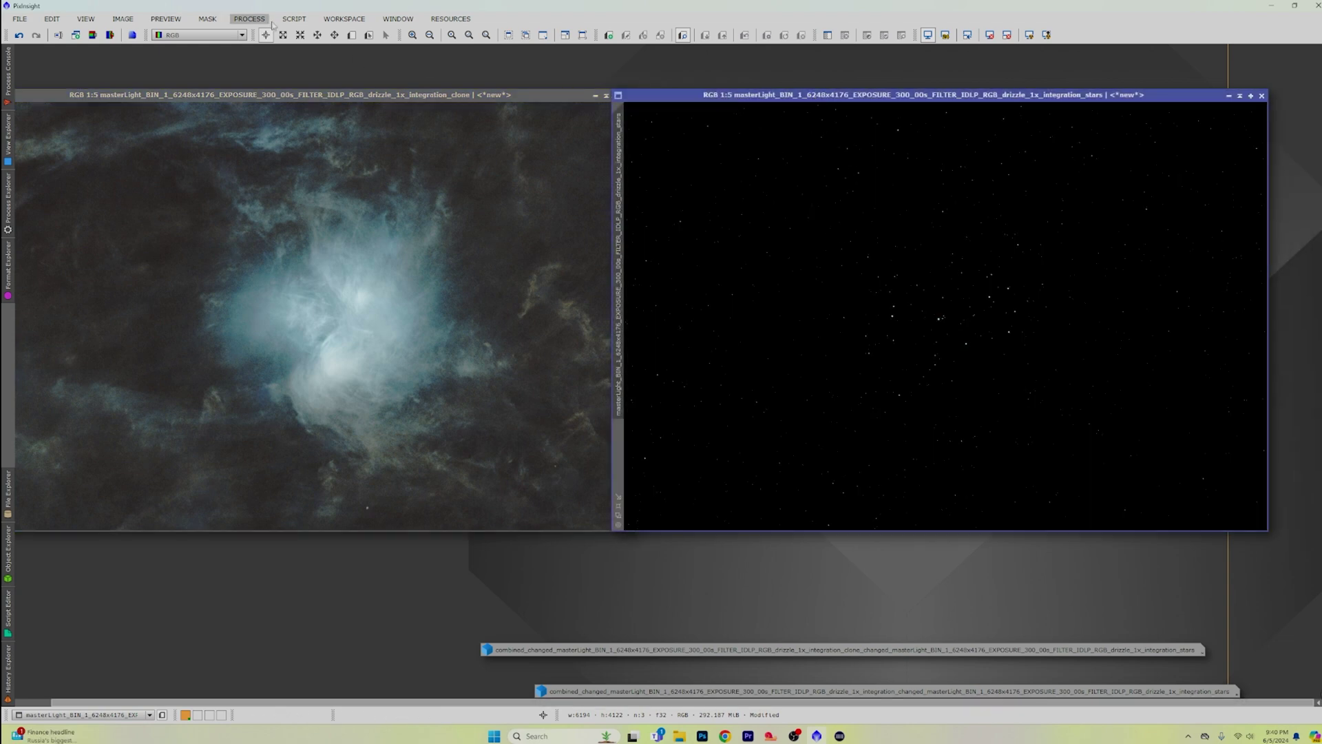
- Run the SetiAstro Star Stretch script on integration_stars with stretch 5.00 and color boost
click(294, 18)
mouse_move(351, 169)
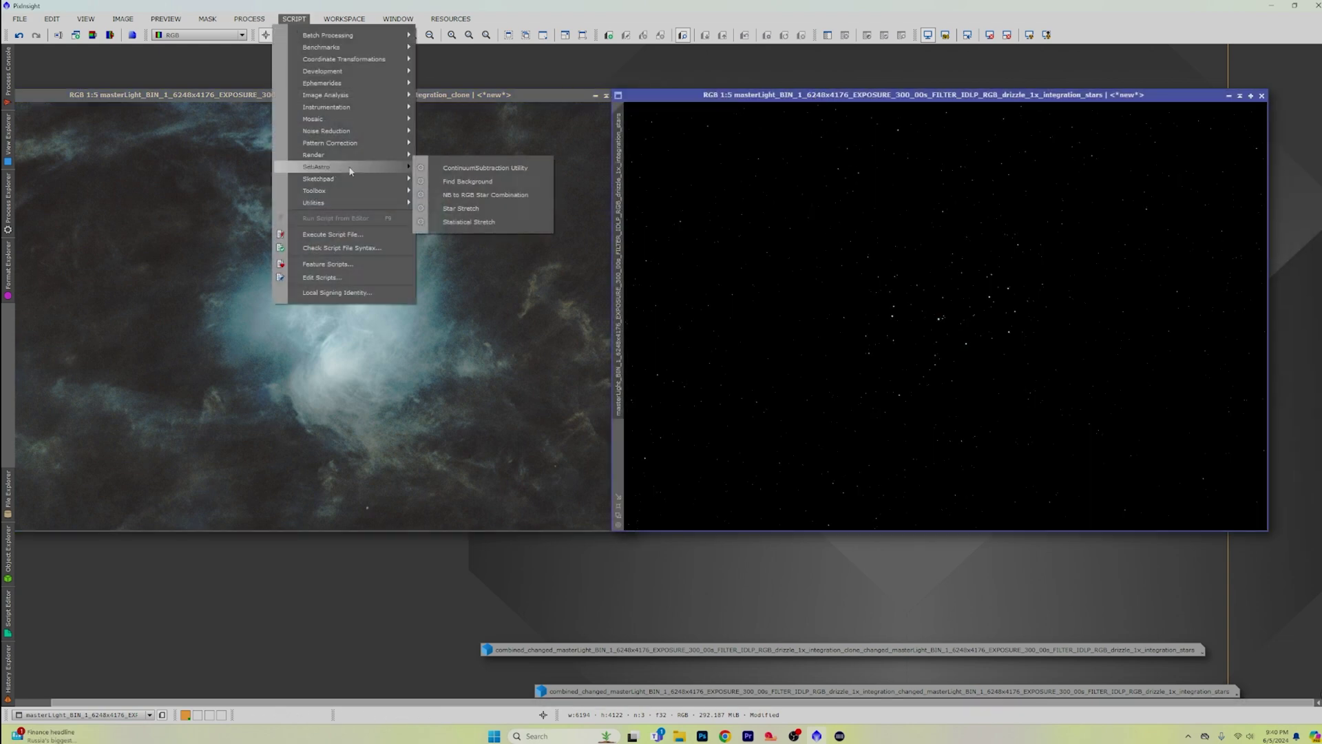
click(515, 210)
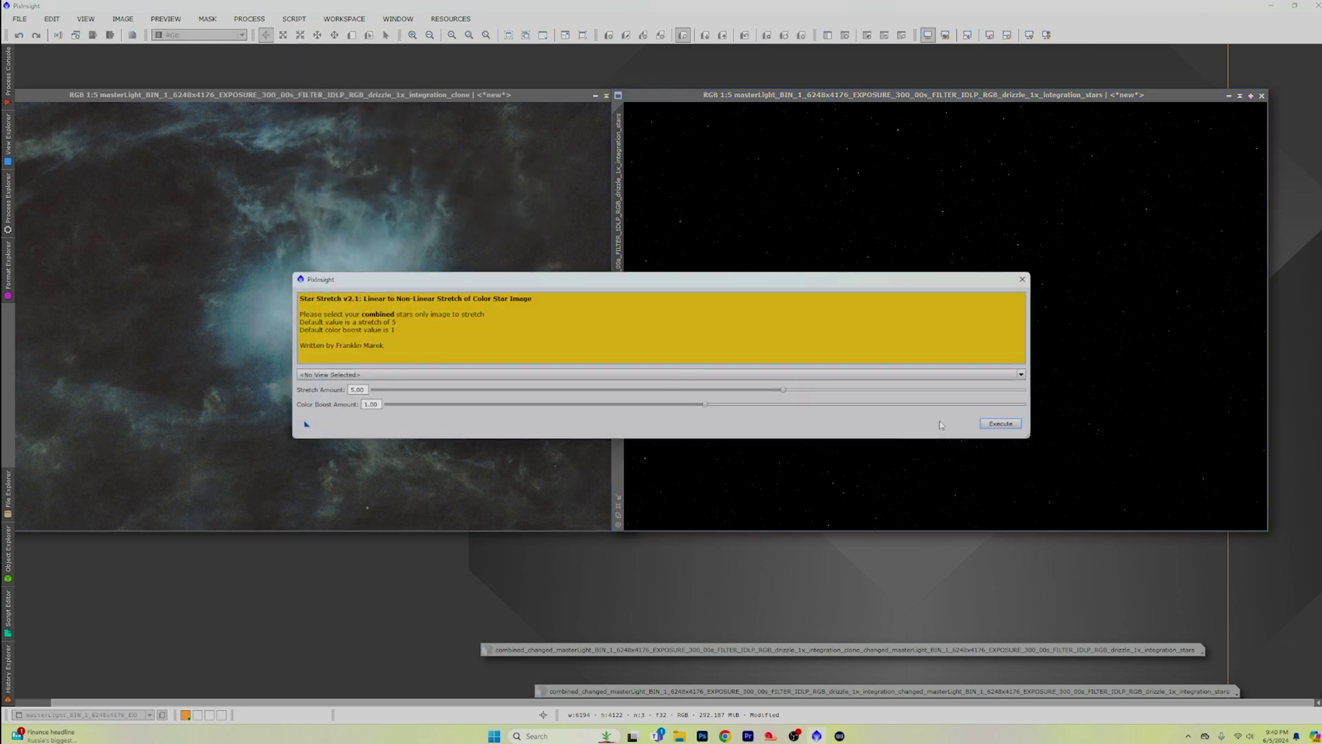
click(1022, 376)
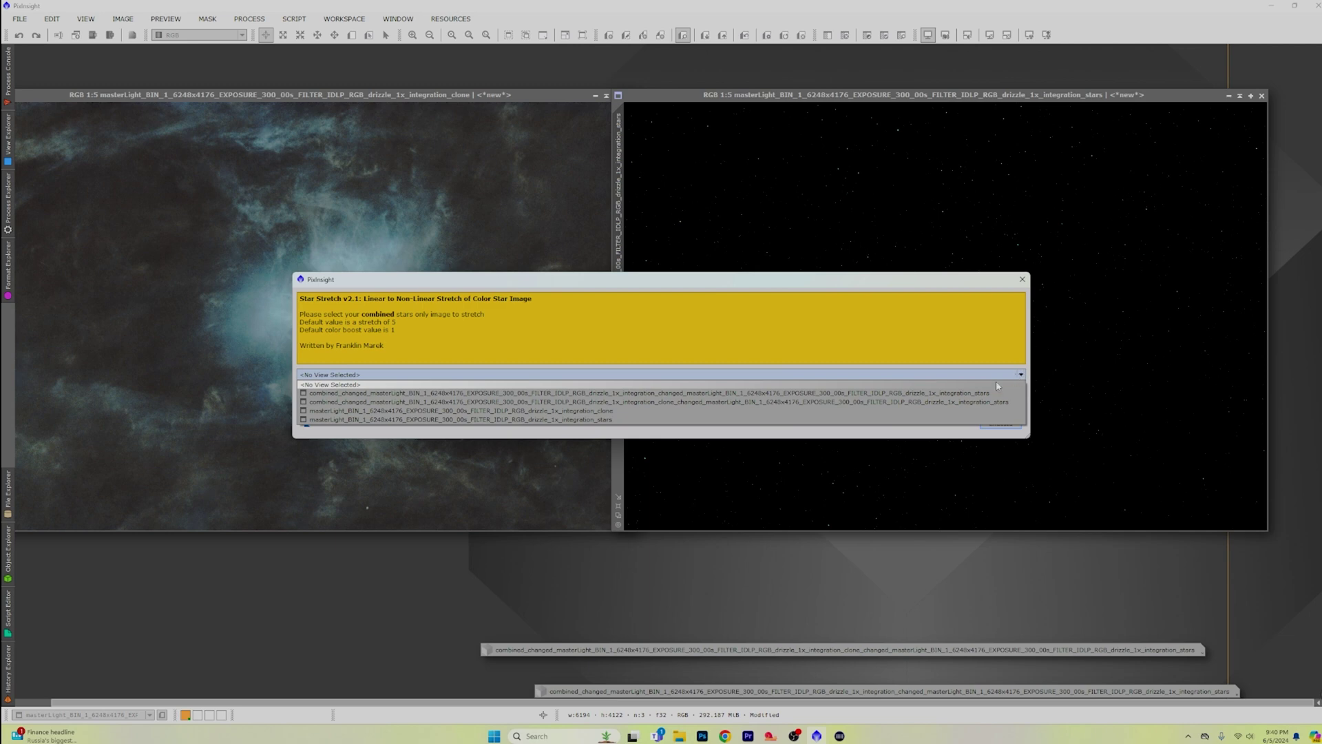
click(687, 418)
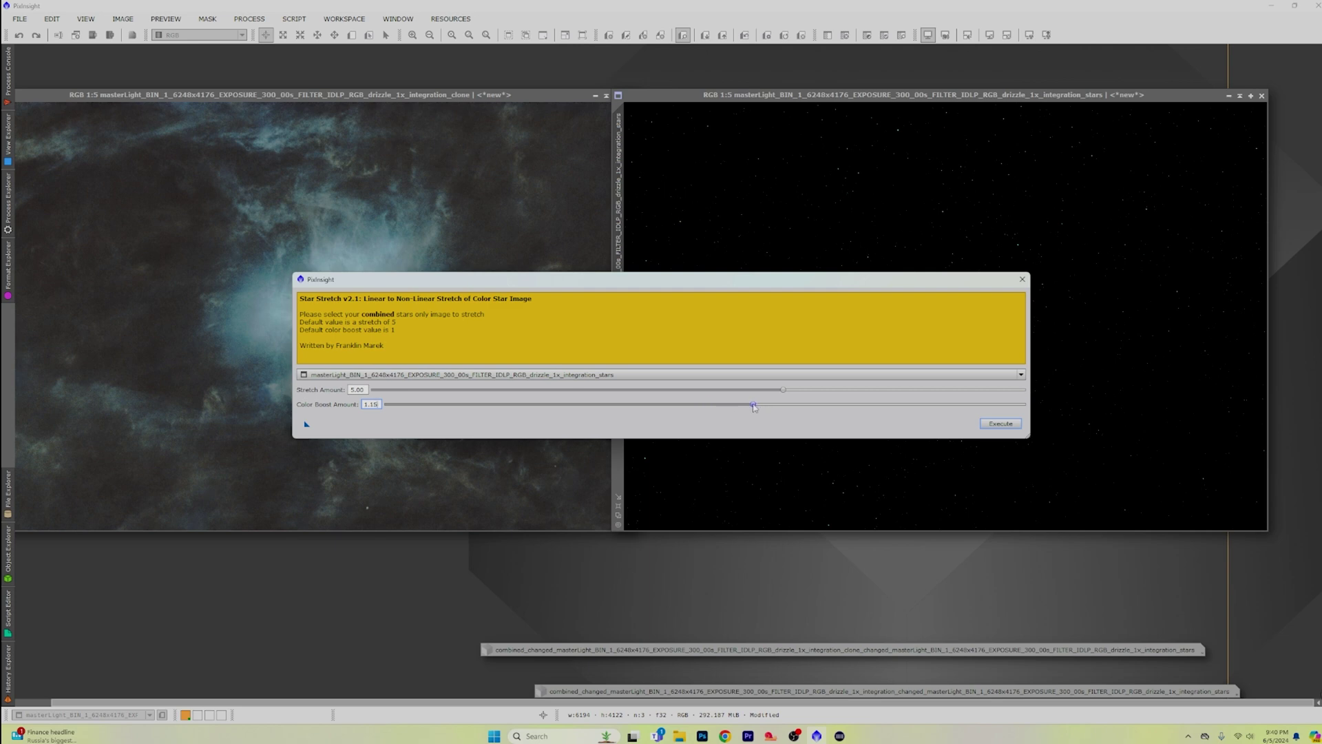
click(1002, 425)
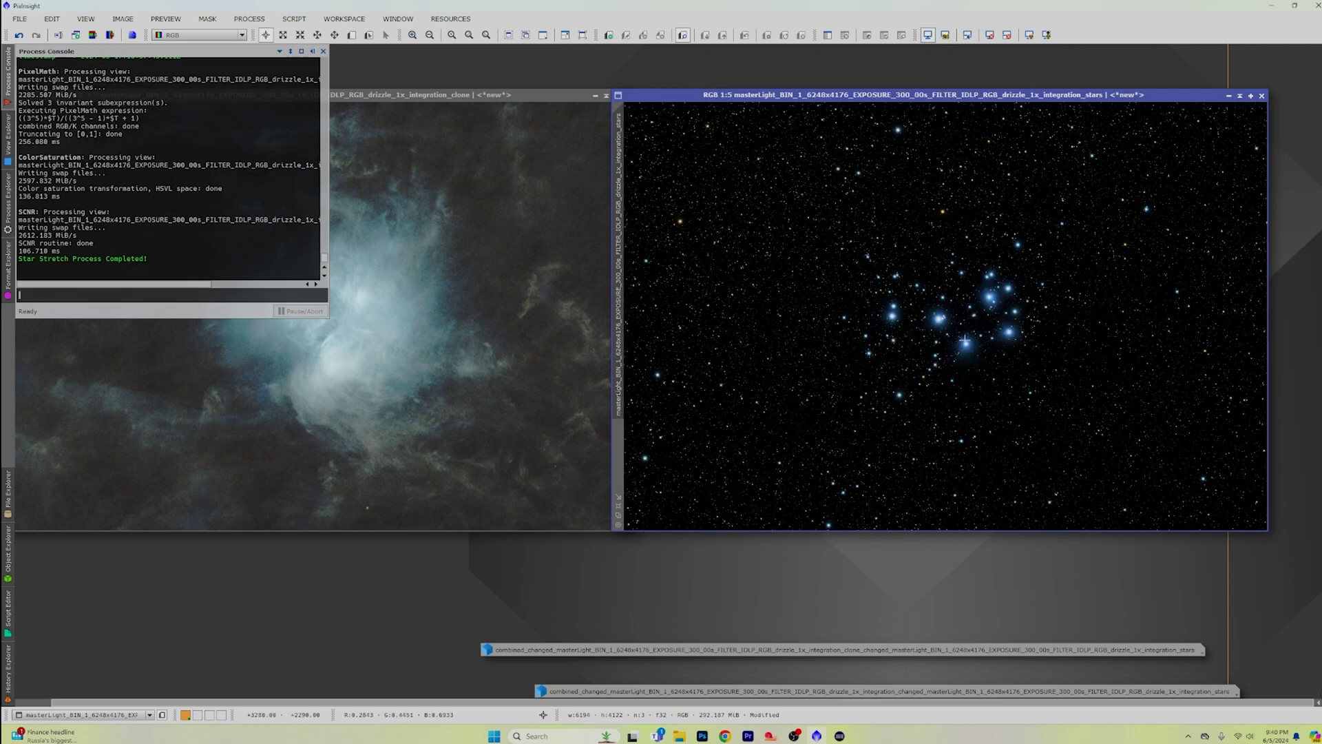
- Close the Process Console and start Combine Images with the nebula clone as Image #1
click(552, 79)
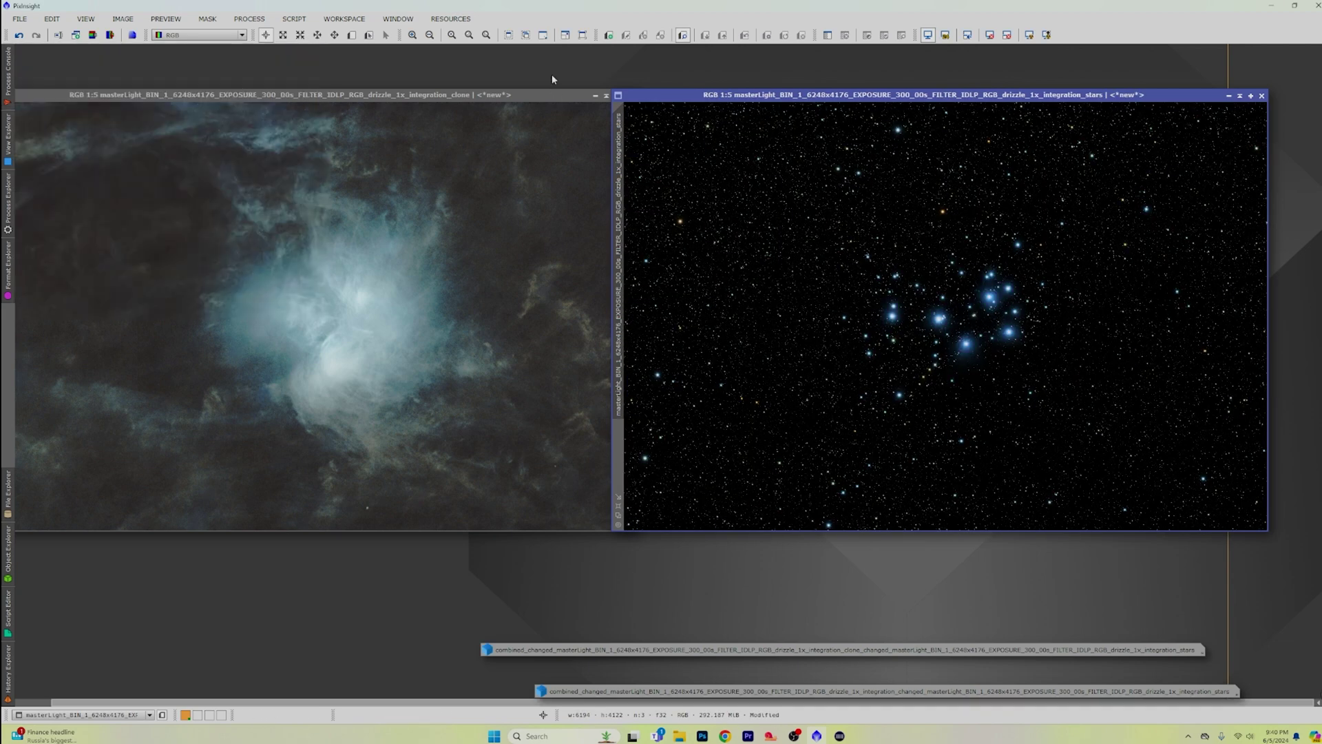
click(249, 18)
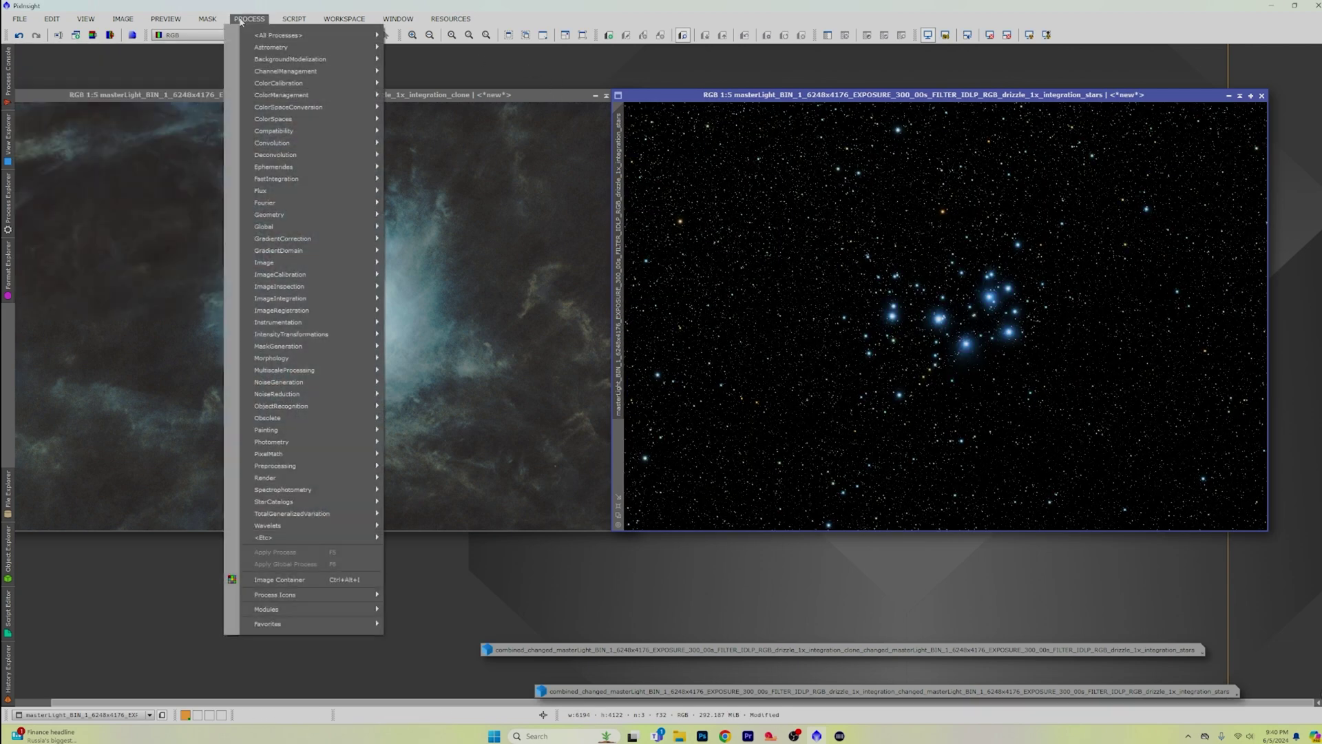
mouse_move(285, 19)
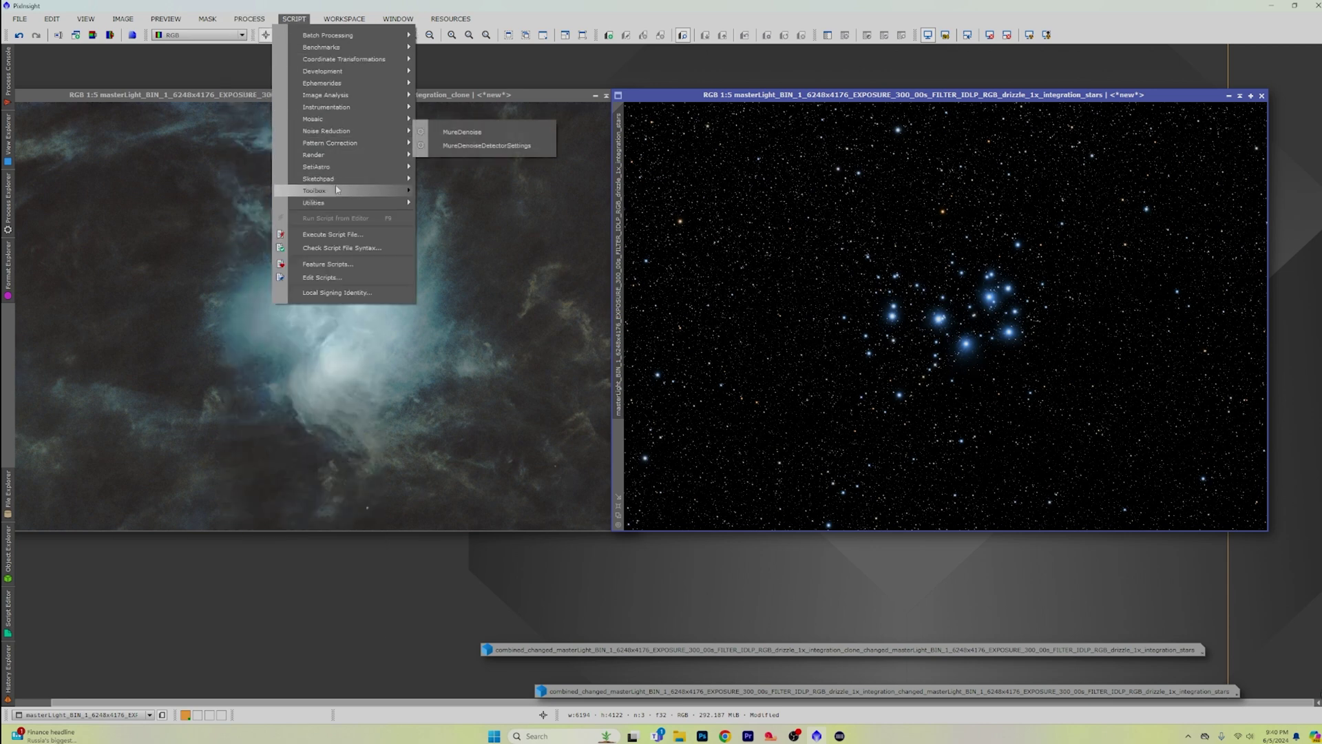
mouse_move(340, 189)
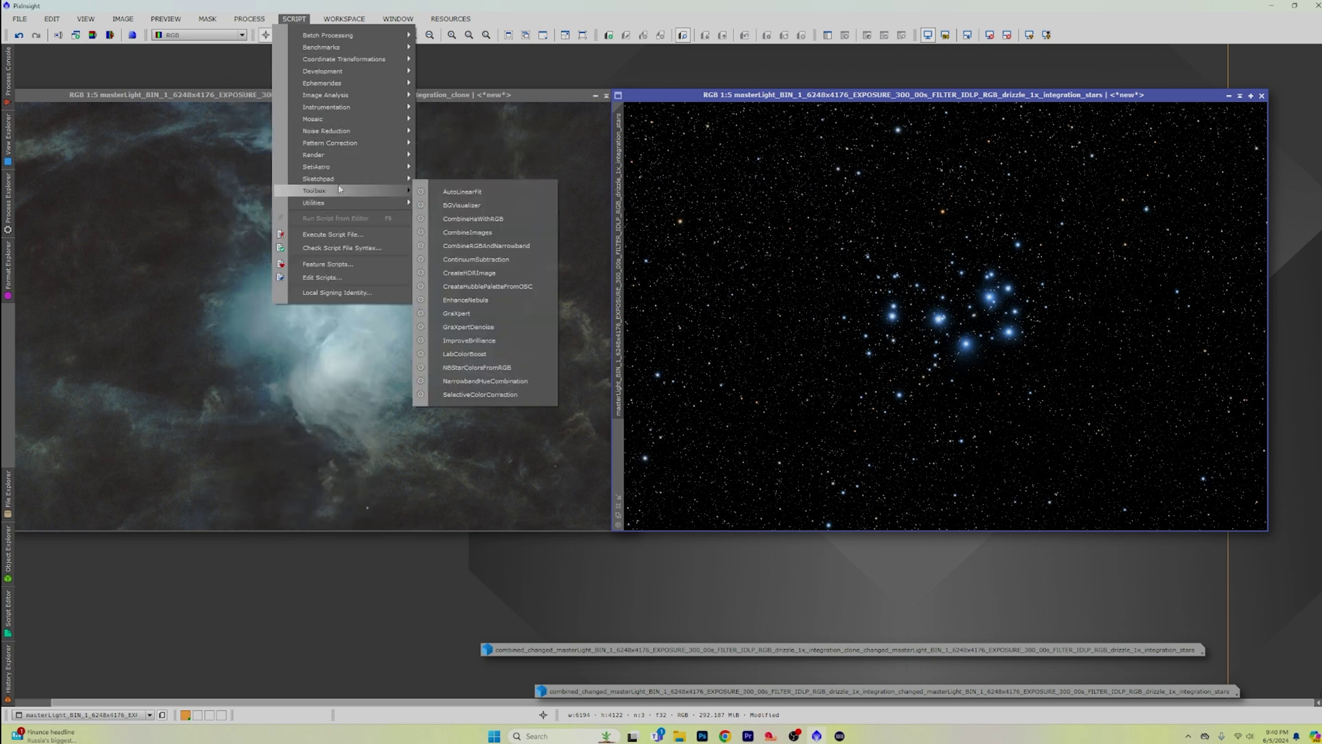
click(507, 235)
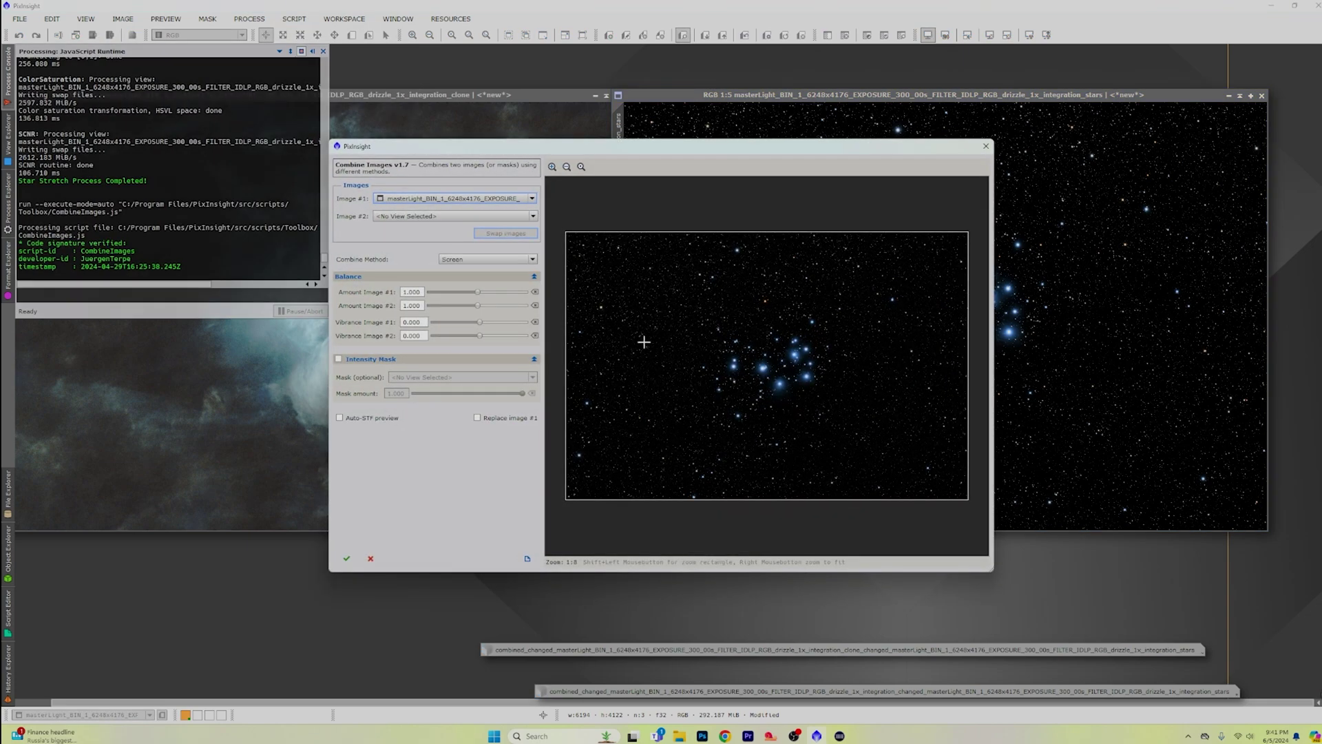
click(534, 199)
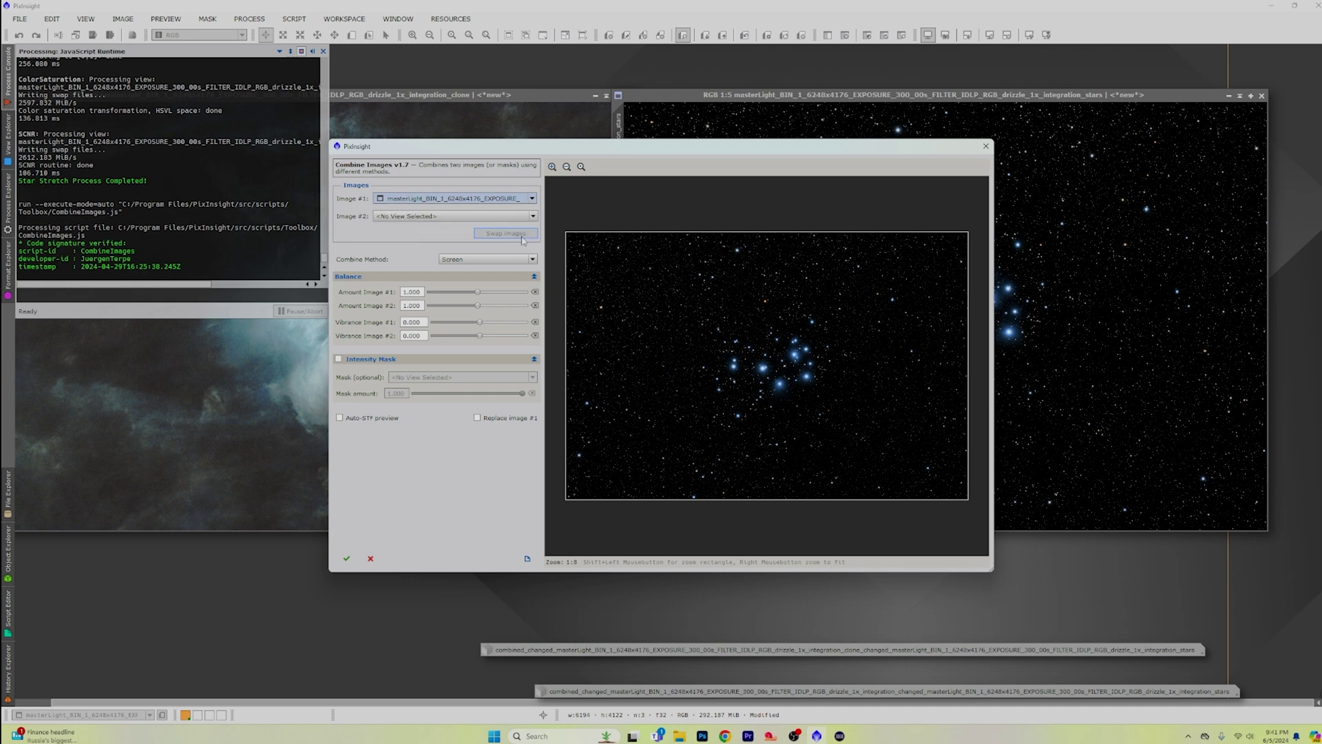
click(533, 217)
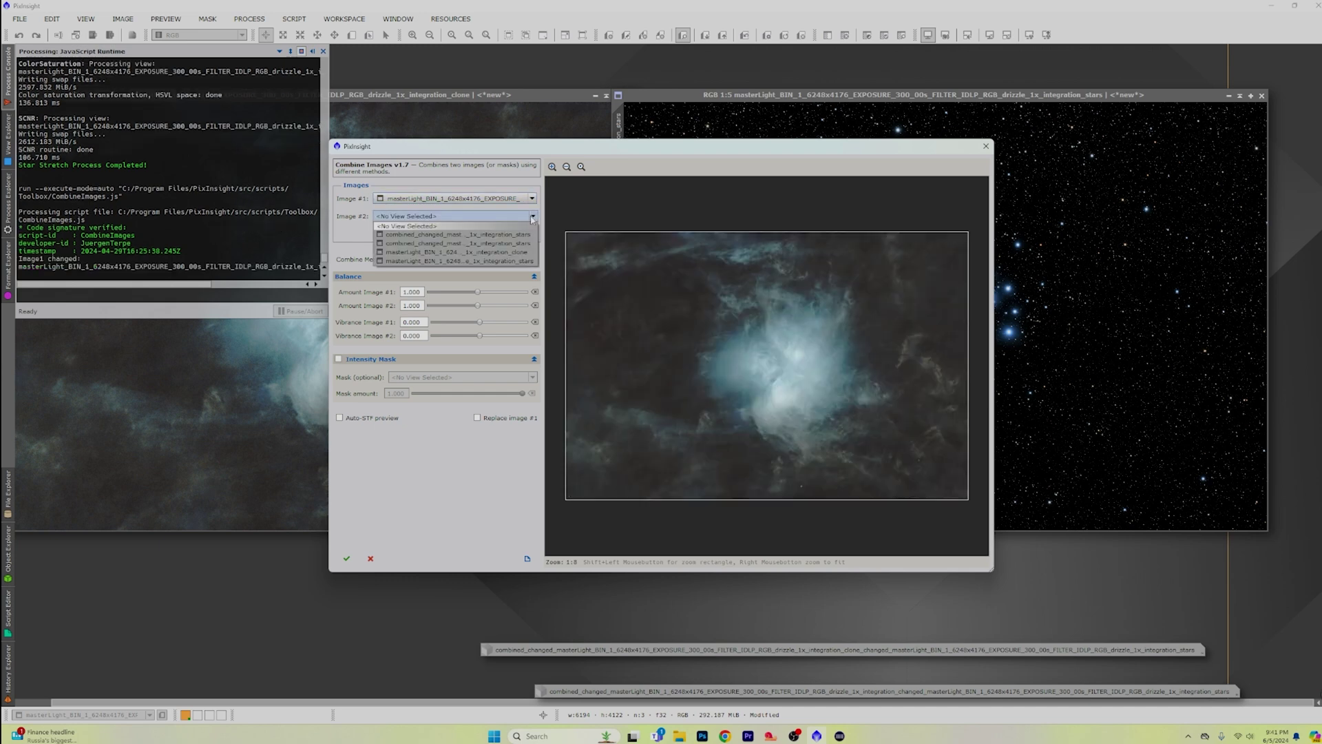
- Choose the stretched stars image as Image #2 for the Screen blend
click(532, 217)
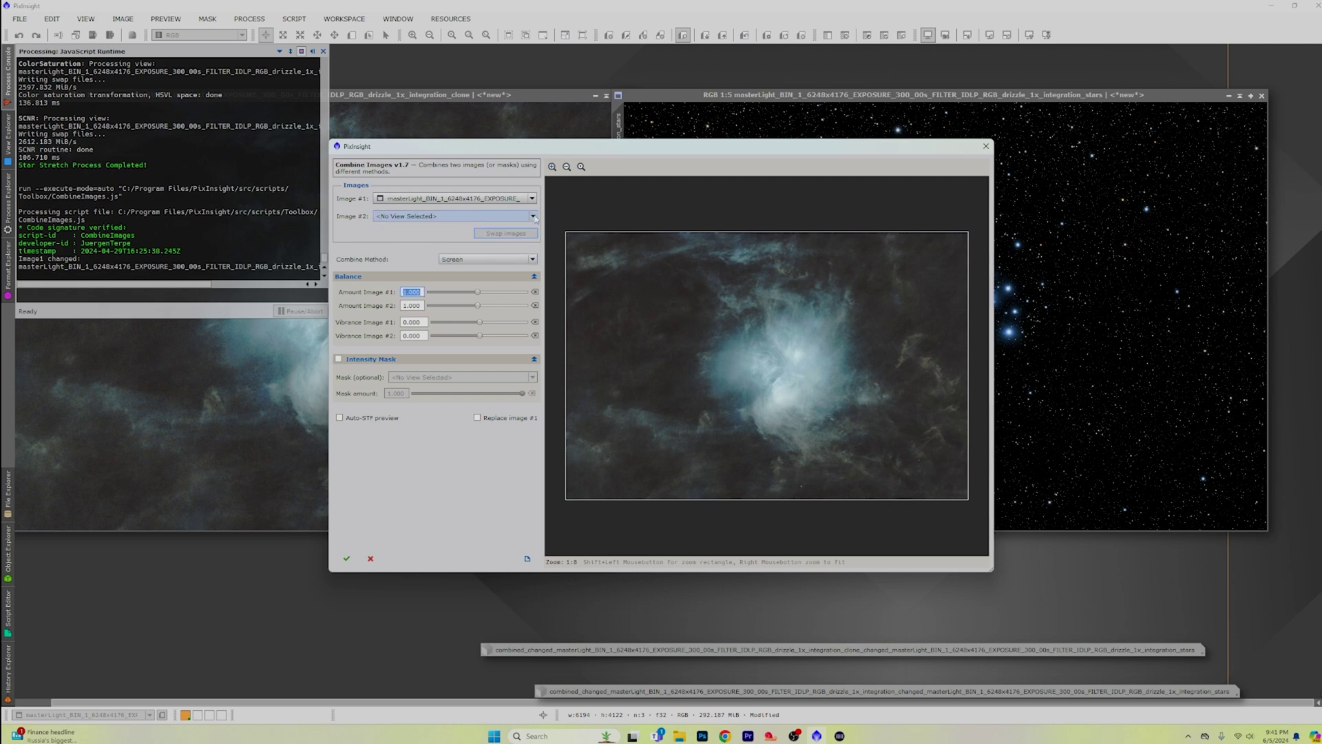
click(532, 217)
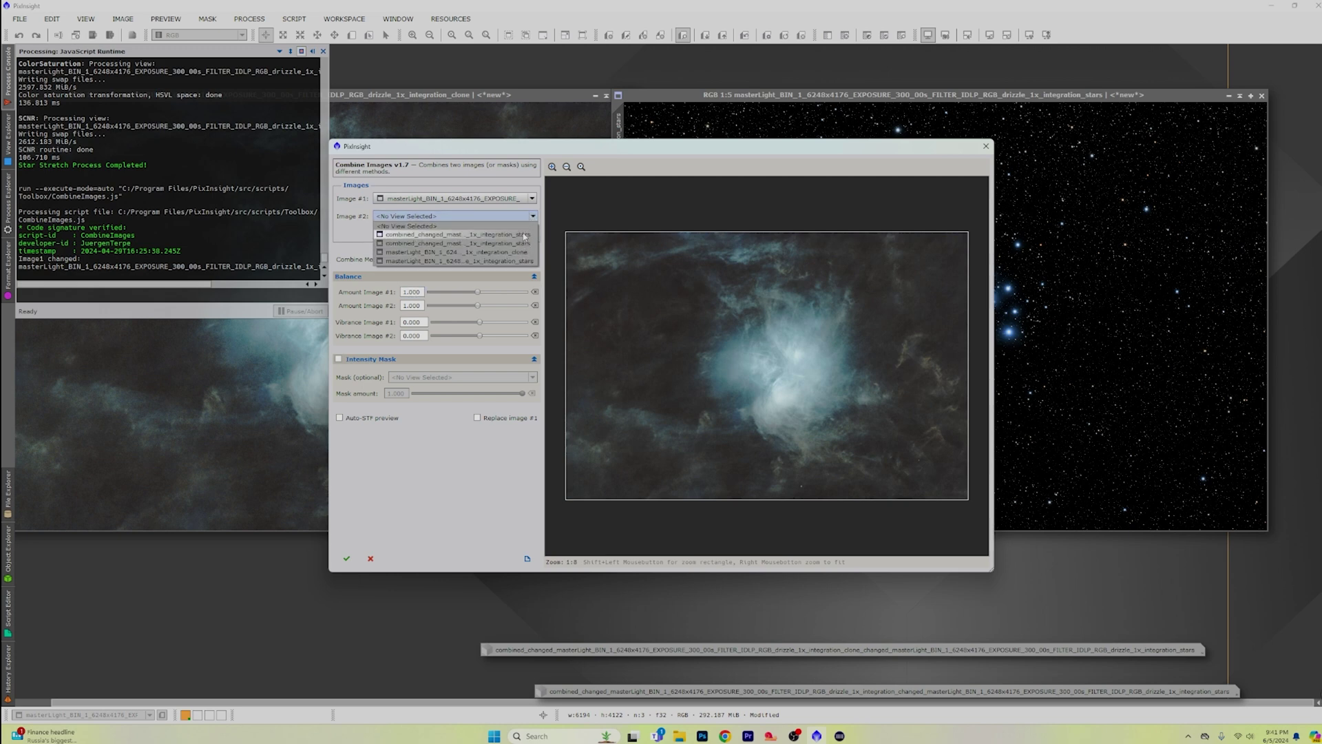
click(523, 234)
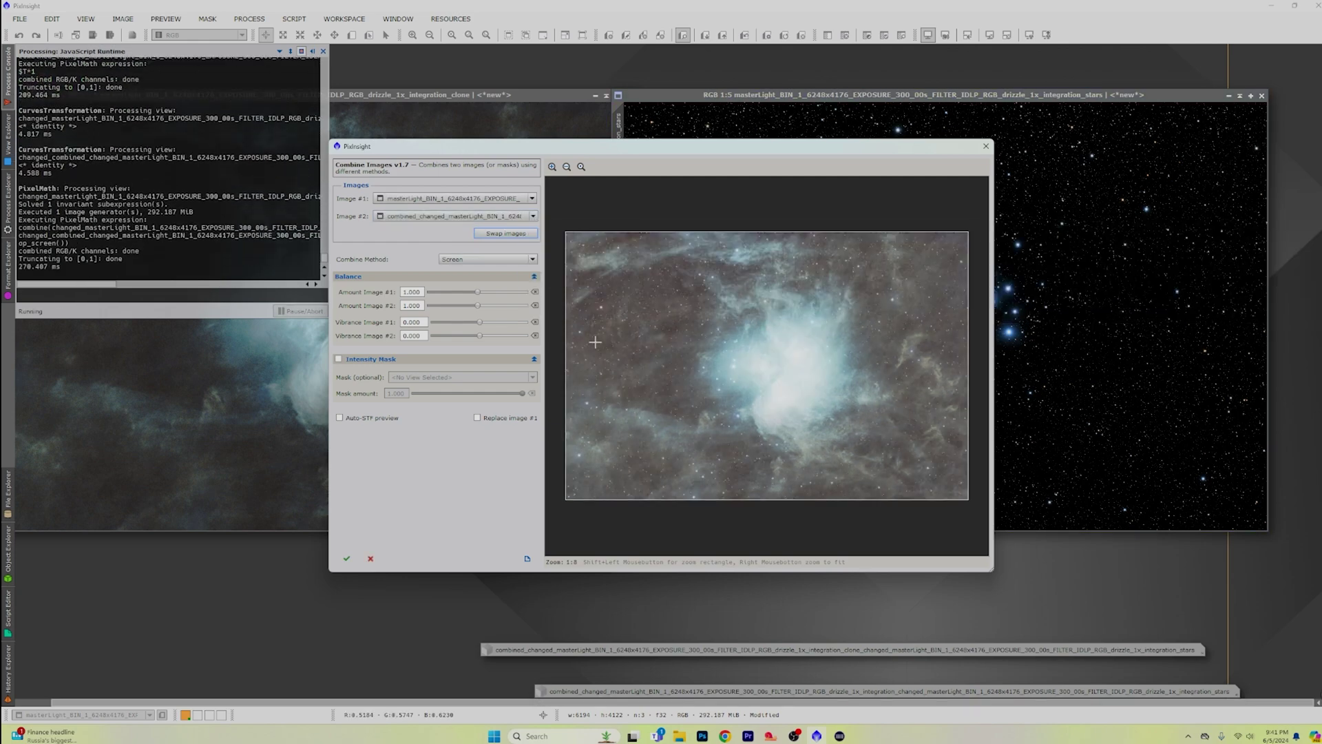
click(525, 216)
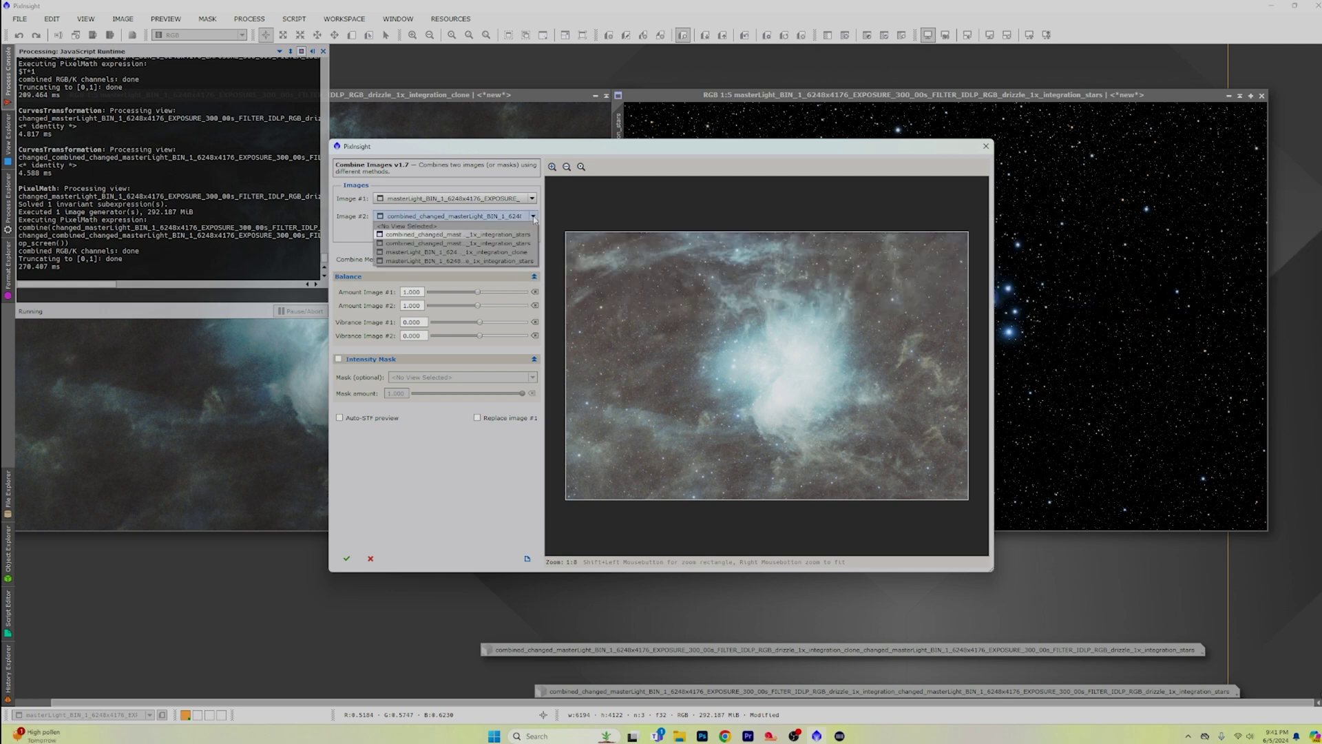
click(527, 262)
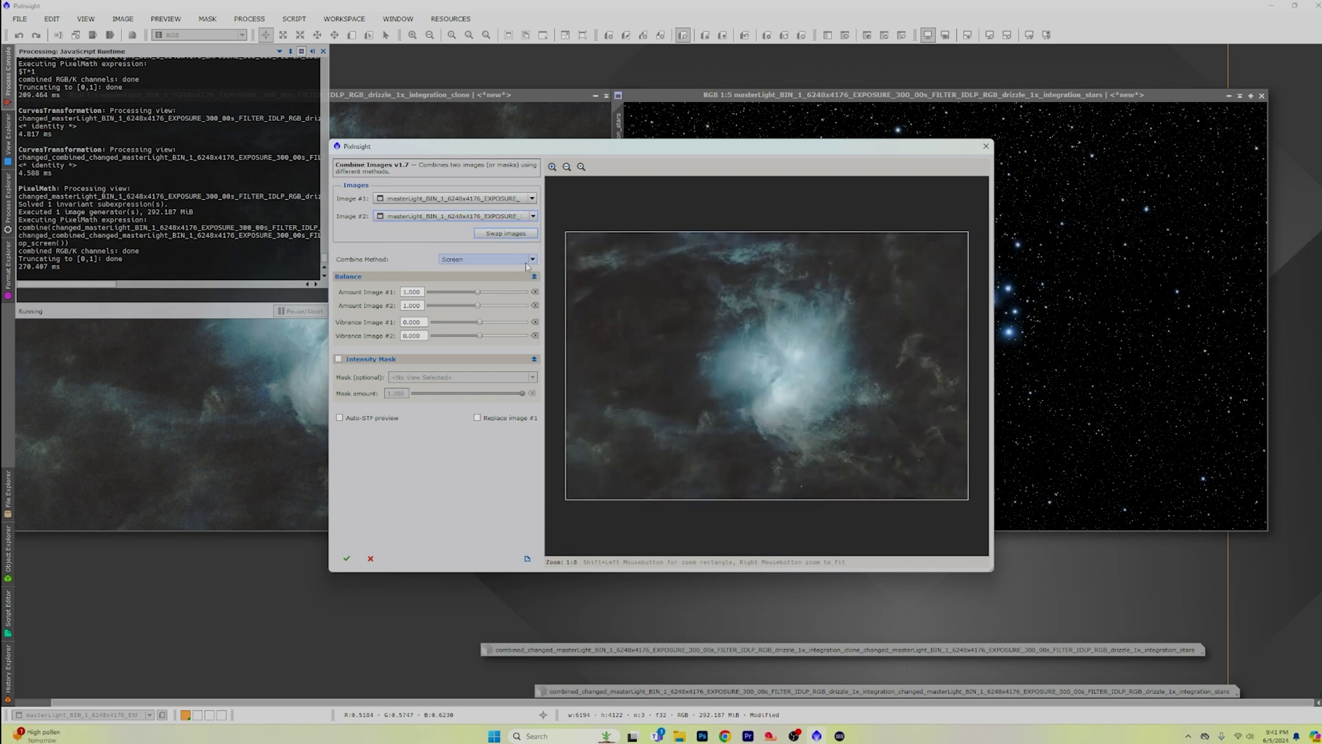
click(531, 232)
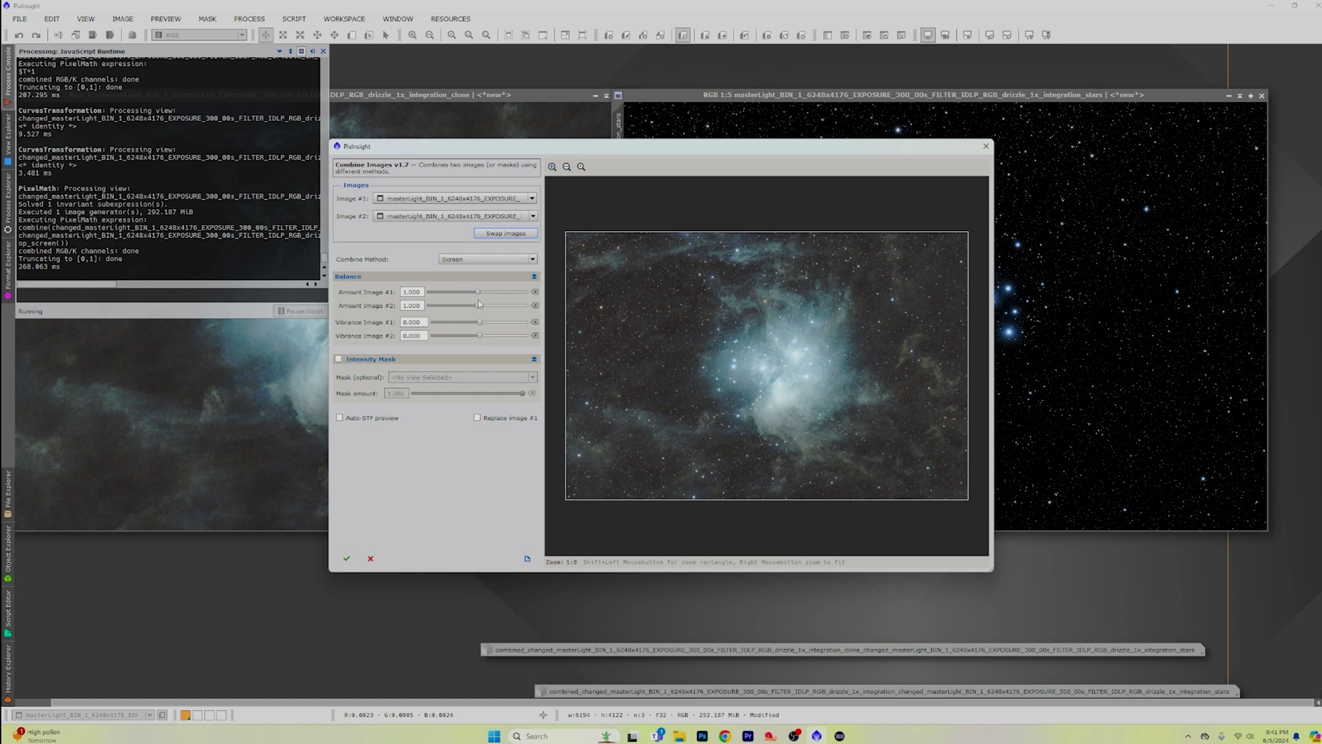
- Set Amount Image #2 to 0.902 and vibrance to 0.062 and 0.412, then create the combined image
drag(992, 571, 1263, 679)
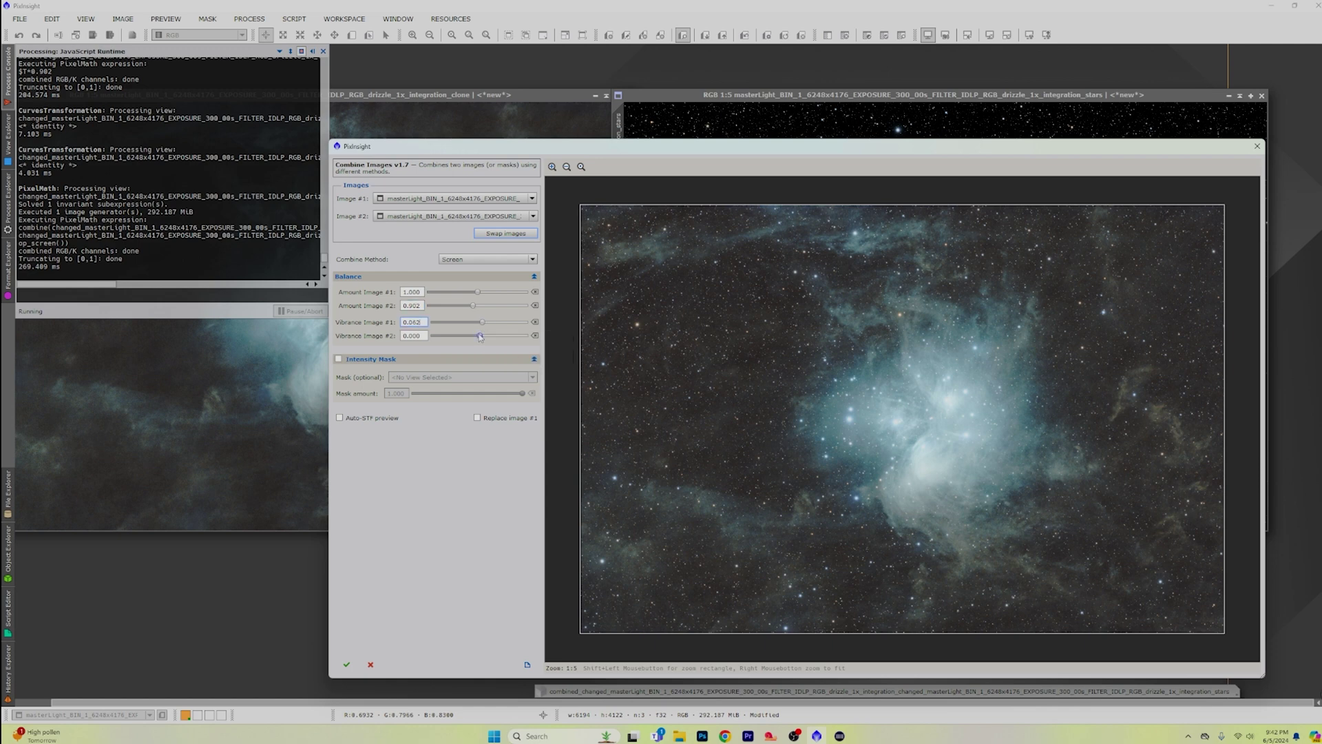
drag(481, 337, 483, 337)
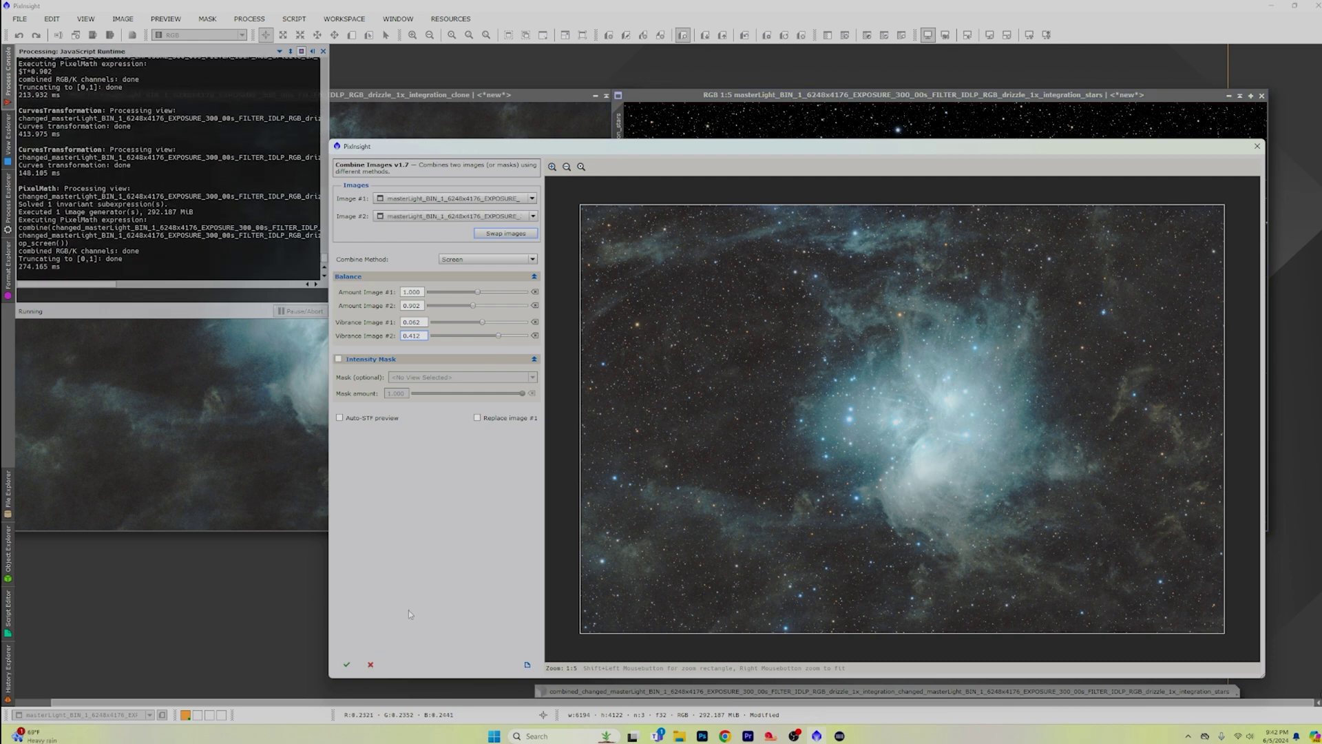
click(346, 665)
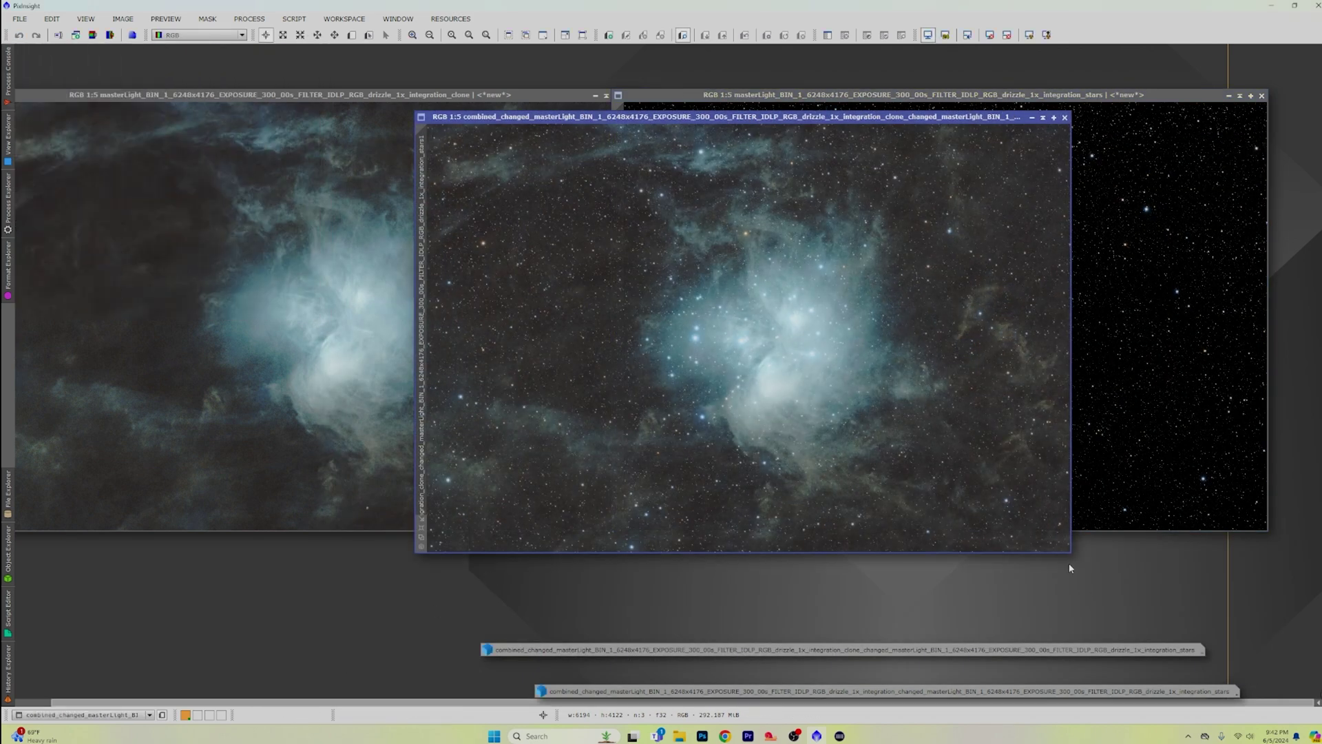
- Enlarge and reposition the combined image window, then zoom in to 1:4
drag(1066, 549, 1216, 697)
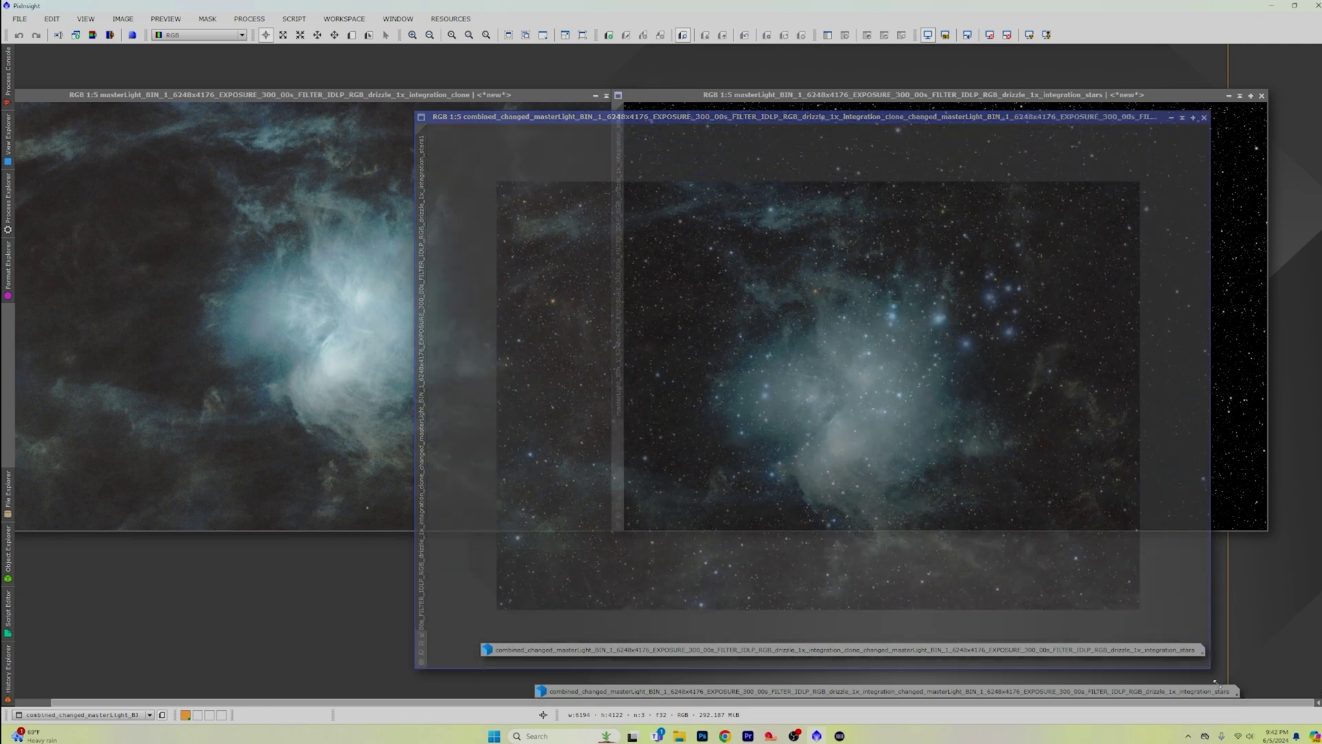
drag(534, 118, 391, 51)
scroll(549, 262, up, 1)
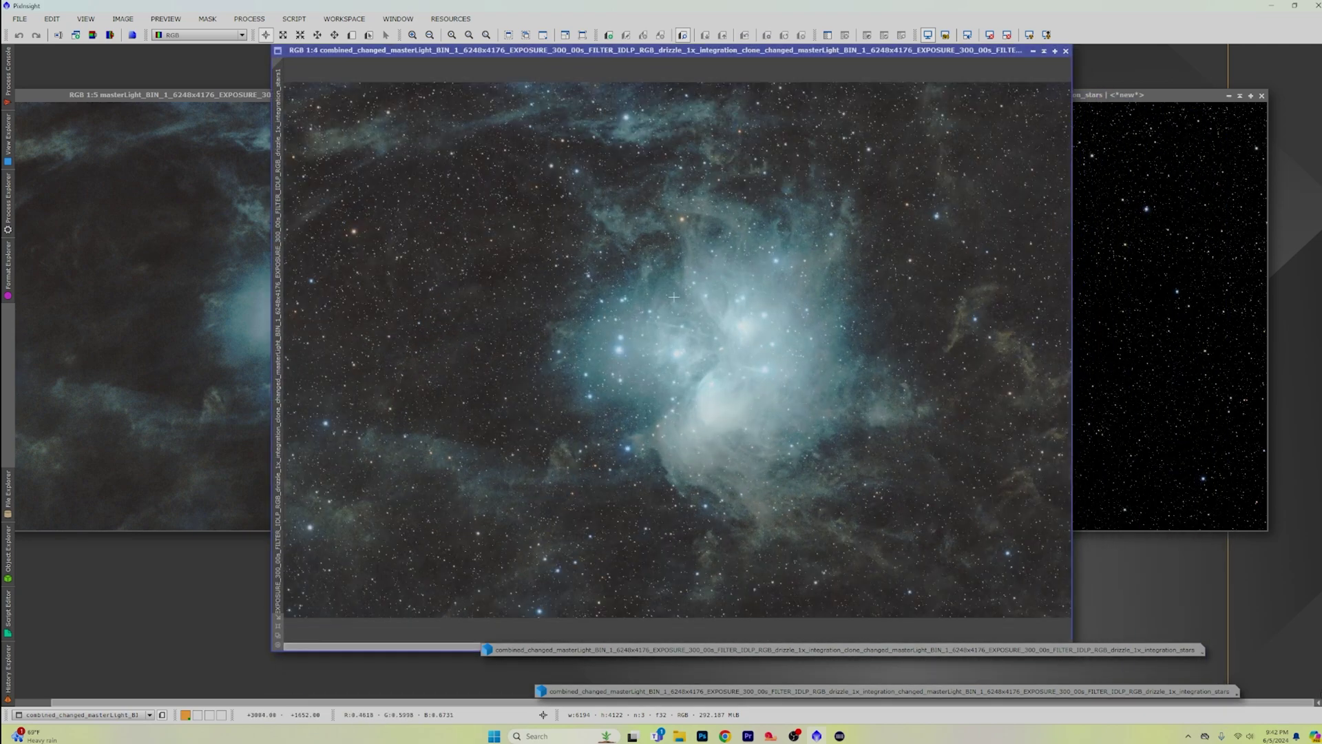